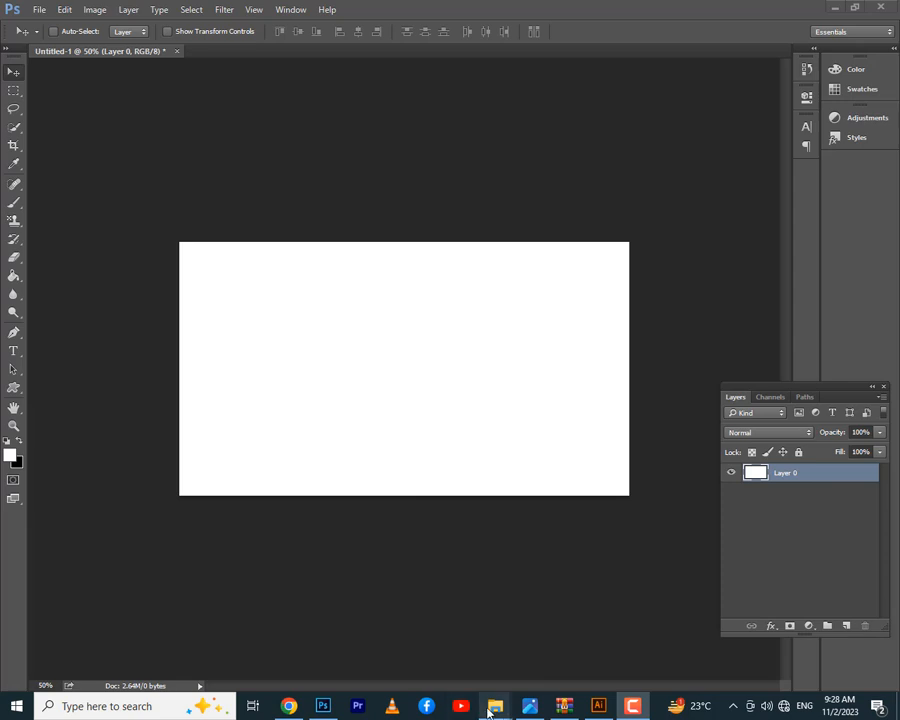
Place the post-02 image from the Music folder into the Untitled-1 document, scaled to about 119.6% and shifted slightly down
click(495, 706)
click(314, 190)
drag(314, 195, 342, 368)
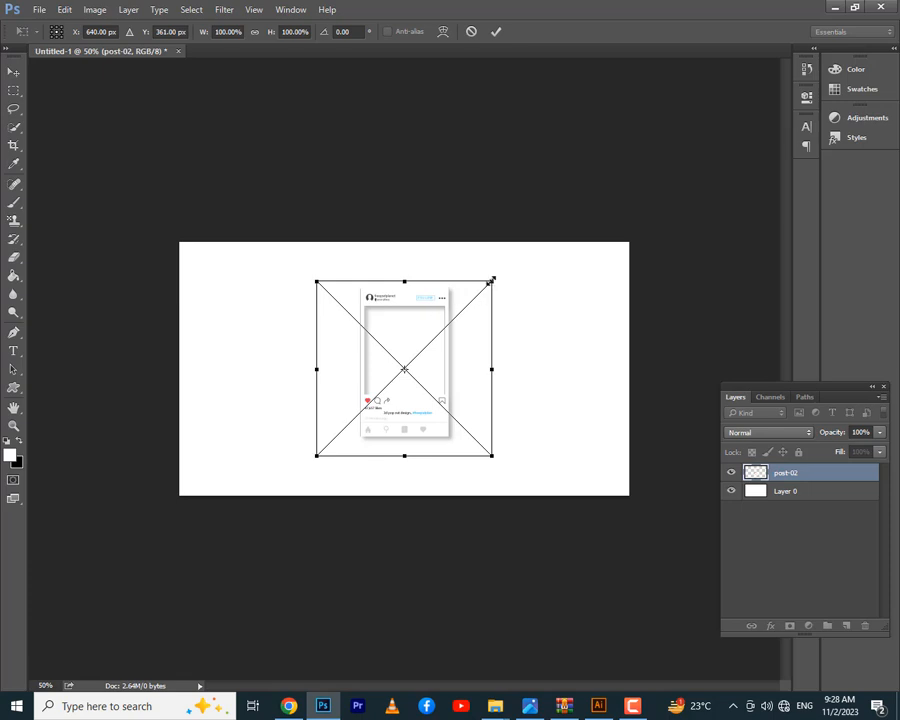
drag(491, 281, 512, 263)
drag(426, 301, 425, 313)
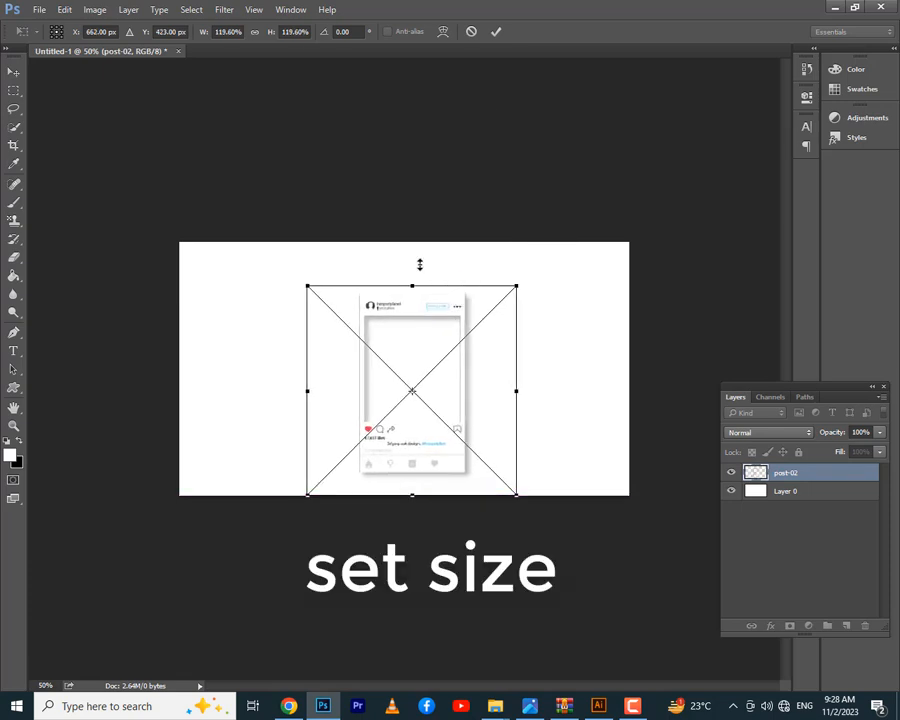
click(497, 33)
Open the girl image from the Music folder as a separate document and unlock its background layer
mouse_move(488, 706)
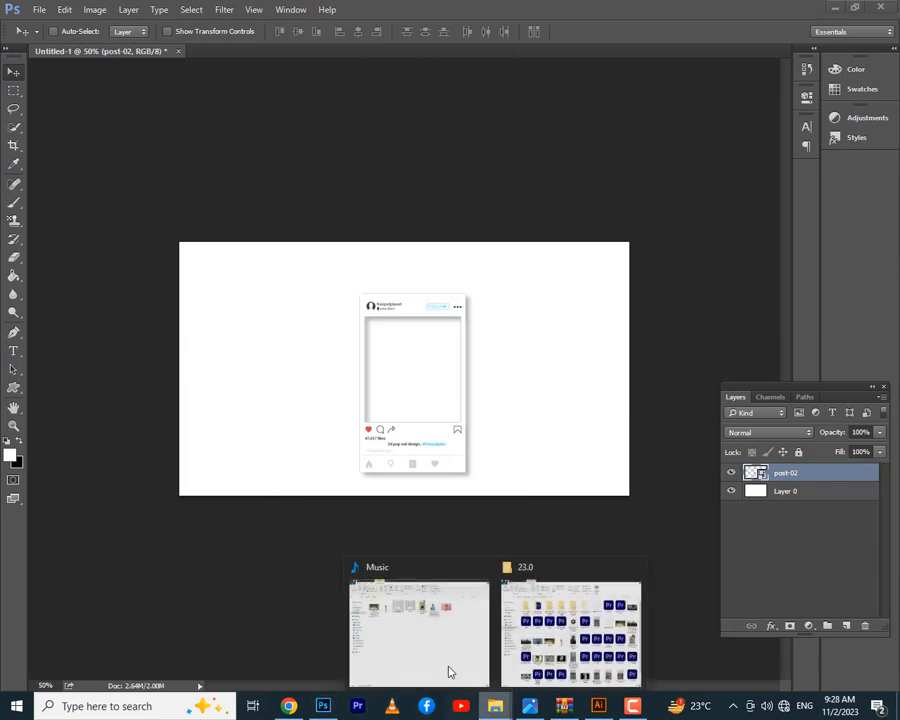
click(448, 669)
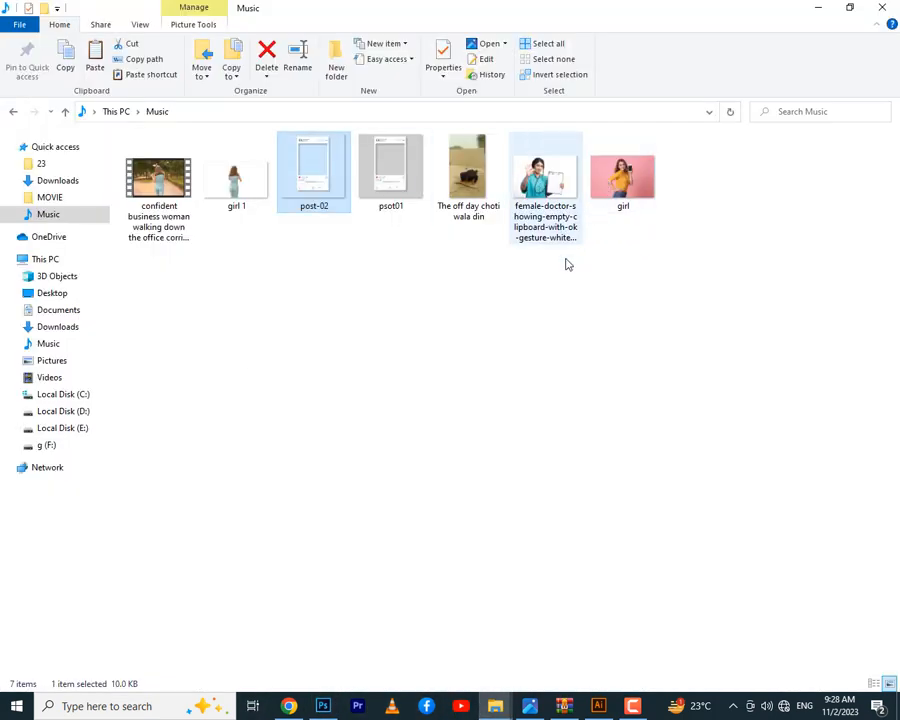
drag(622, 178, 338, 8)
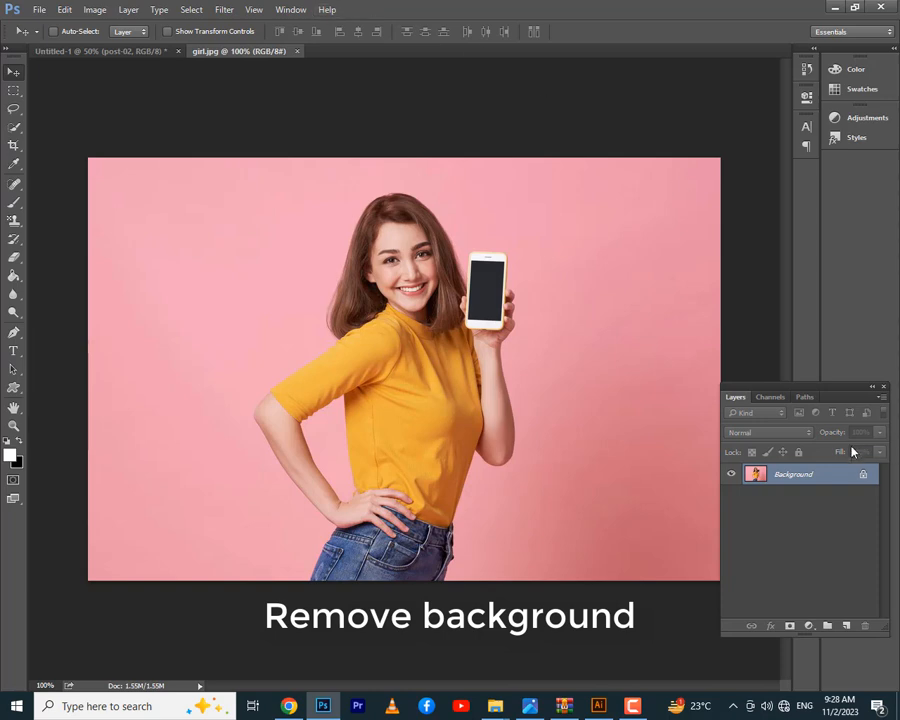
click(863, 474)
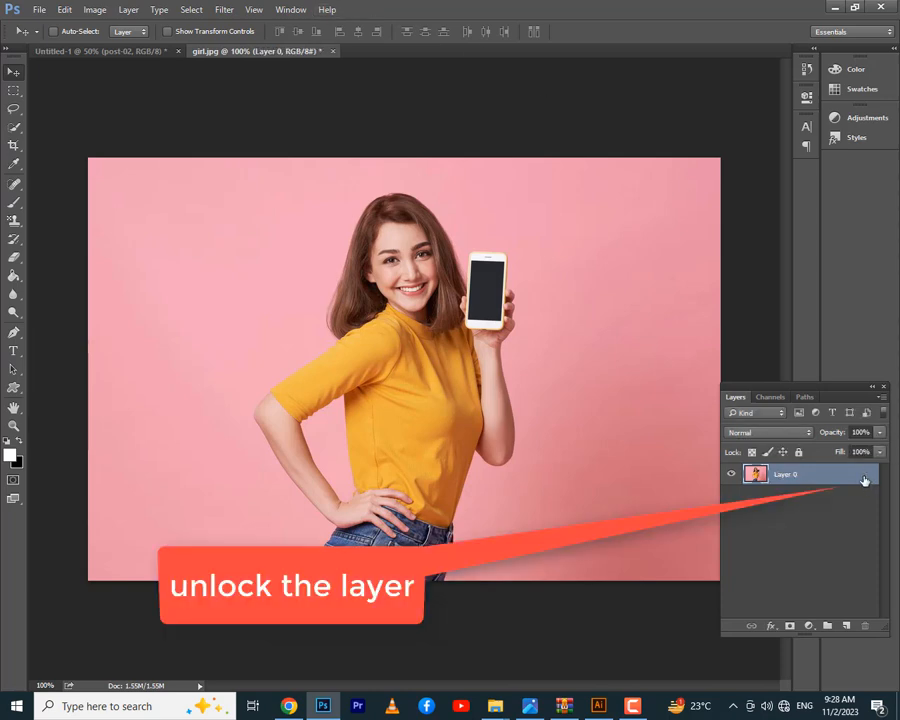
Select the pink background with the Magic Wand, excluding the woman's arm and adding the darker pink area with Quick Selection
click(14, 127)
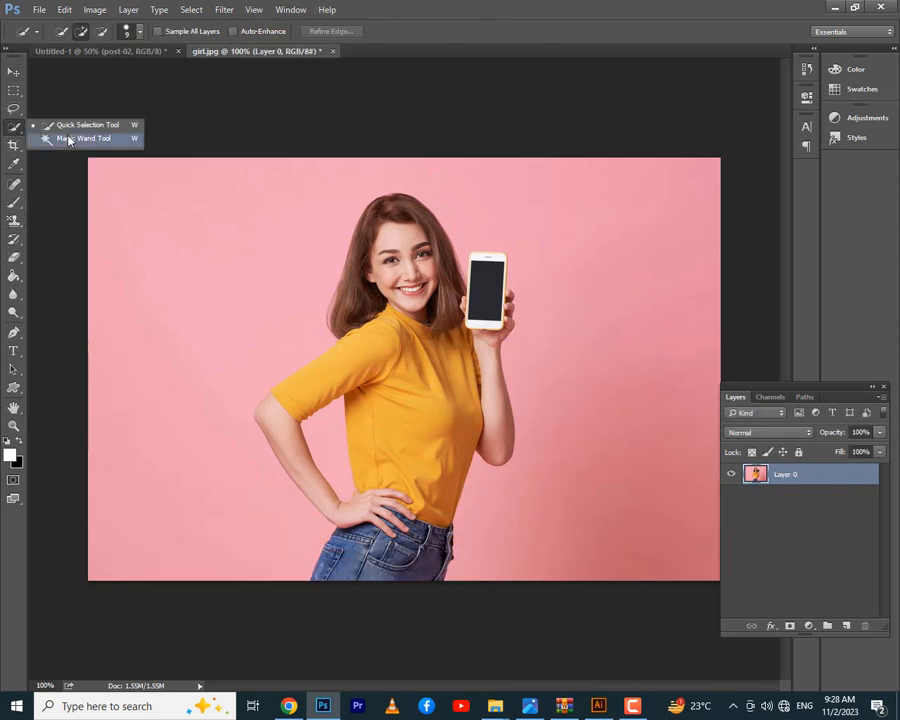
click(69, 139)
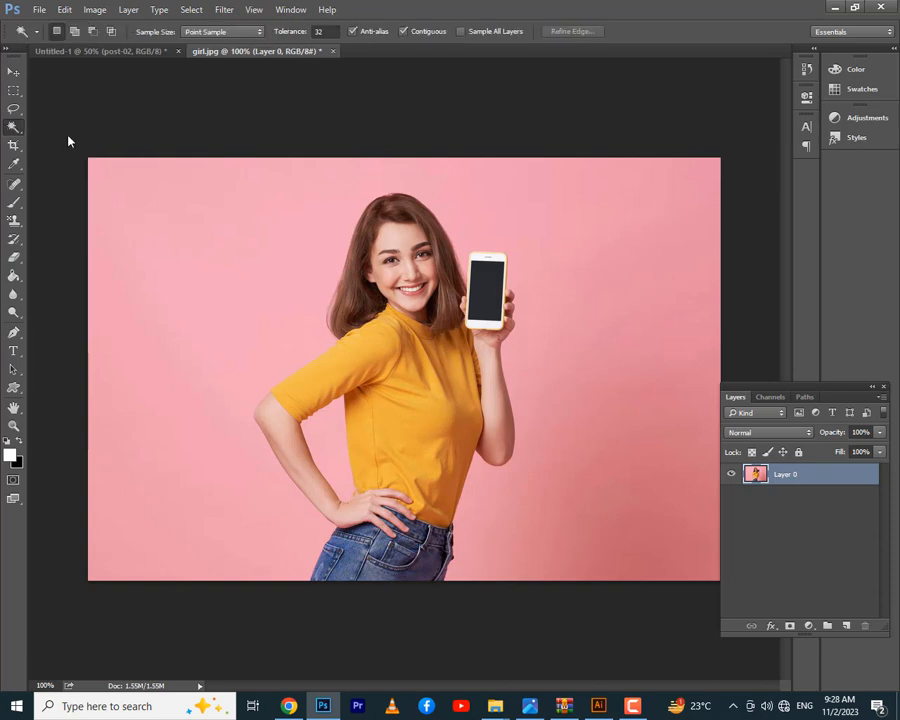
click(160, 240)
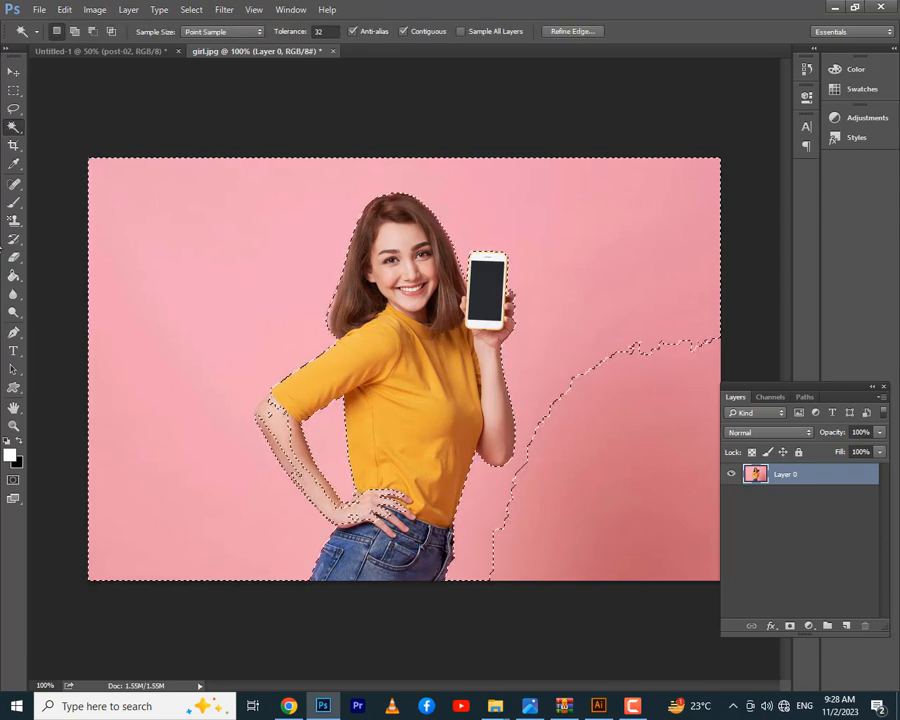
drag(14, 126, 46, 125)
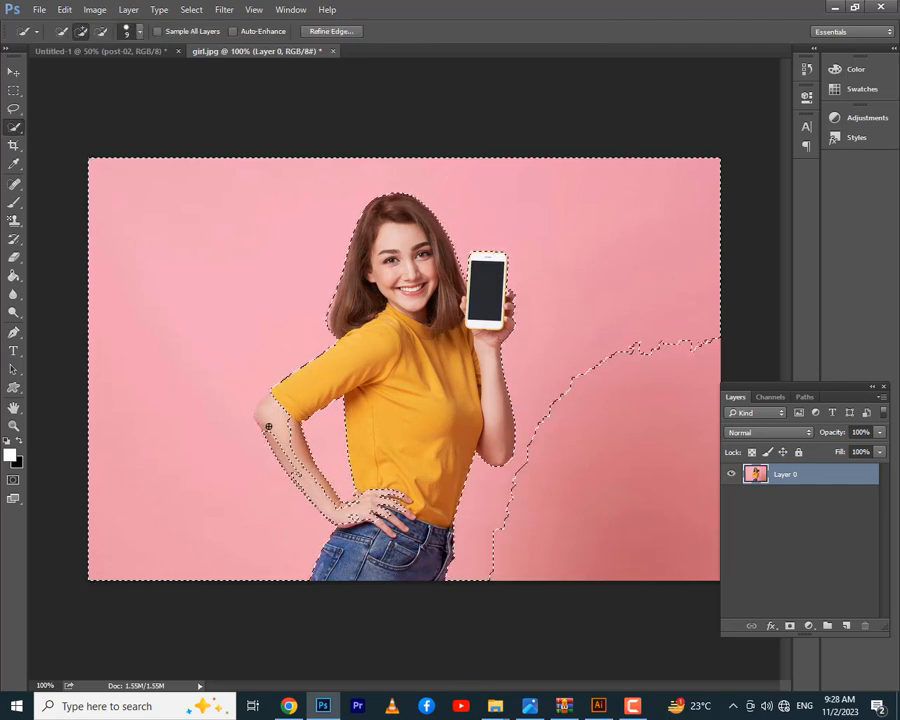
key(alt)
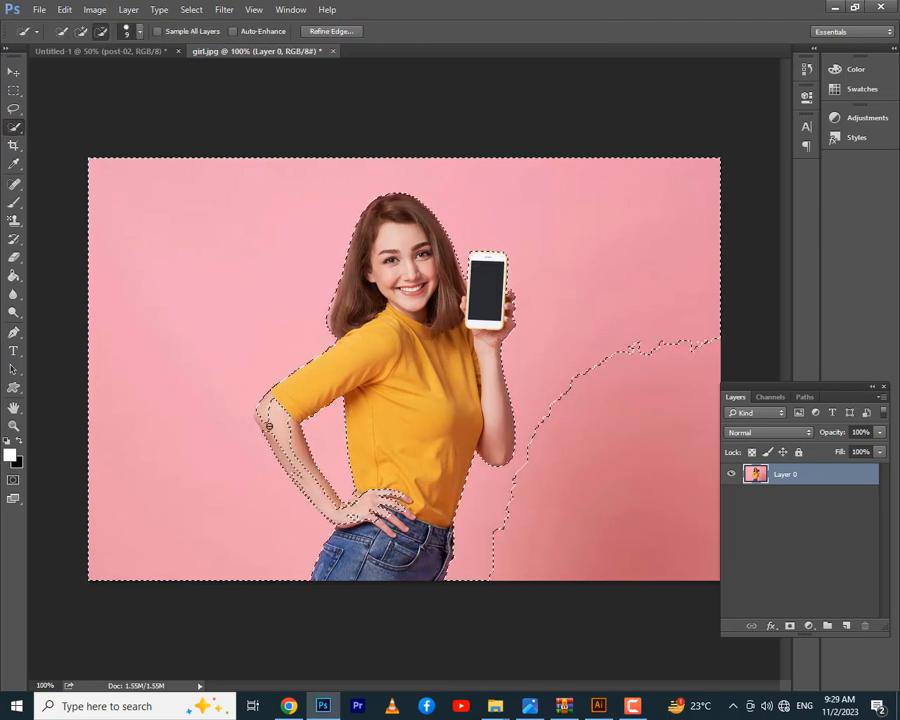
drag(260, 414, 274, 441)
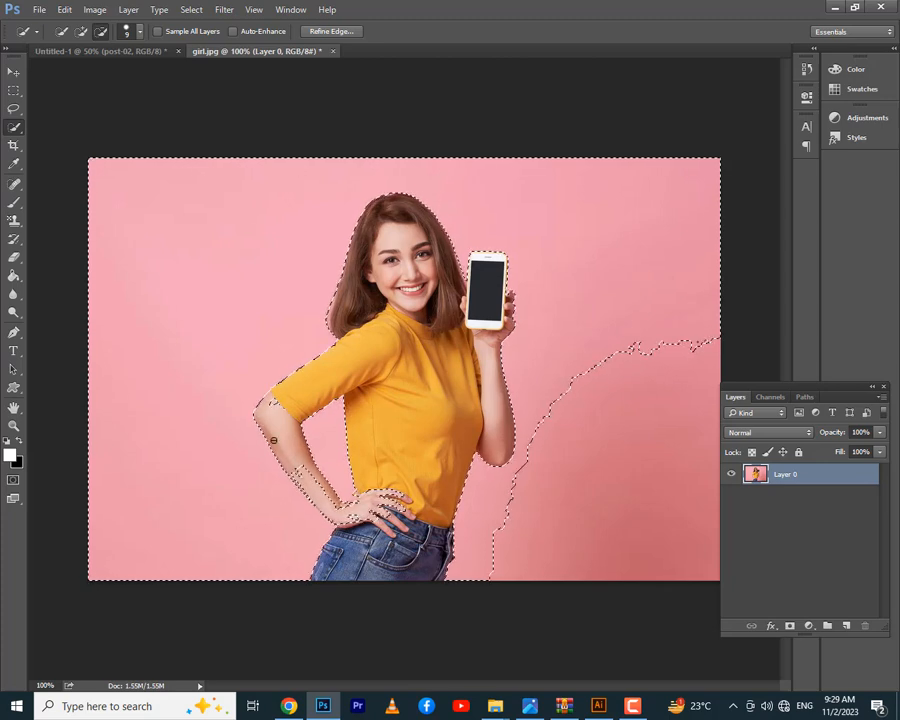
click(633, 345)
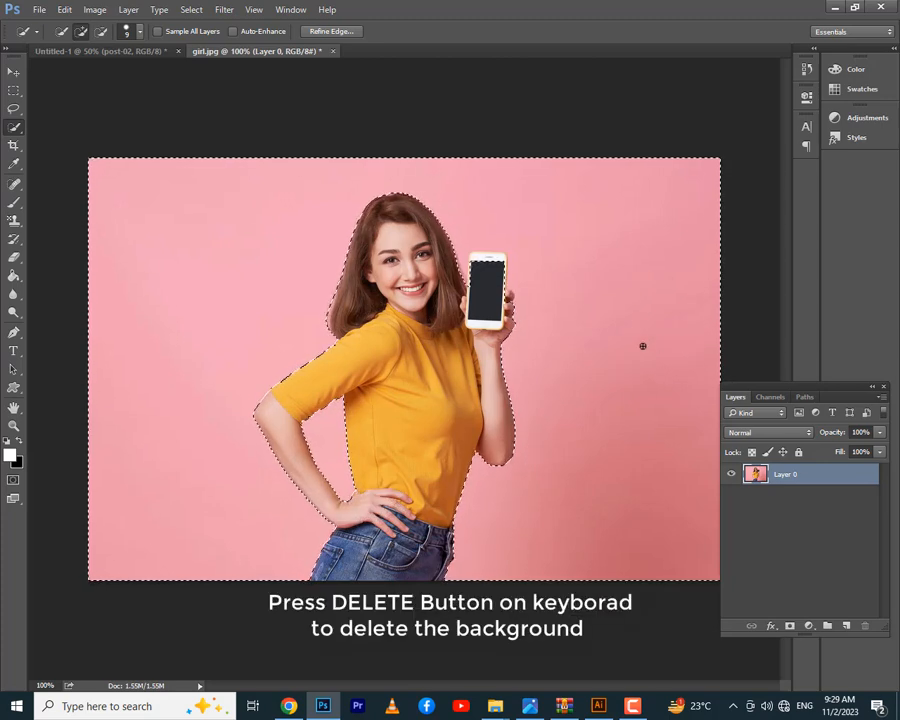
Delete the selected pink background and clear the selection
key(Delete)
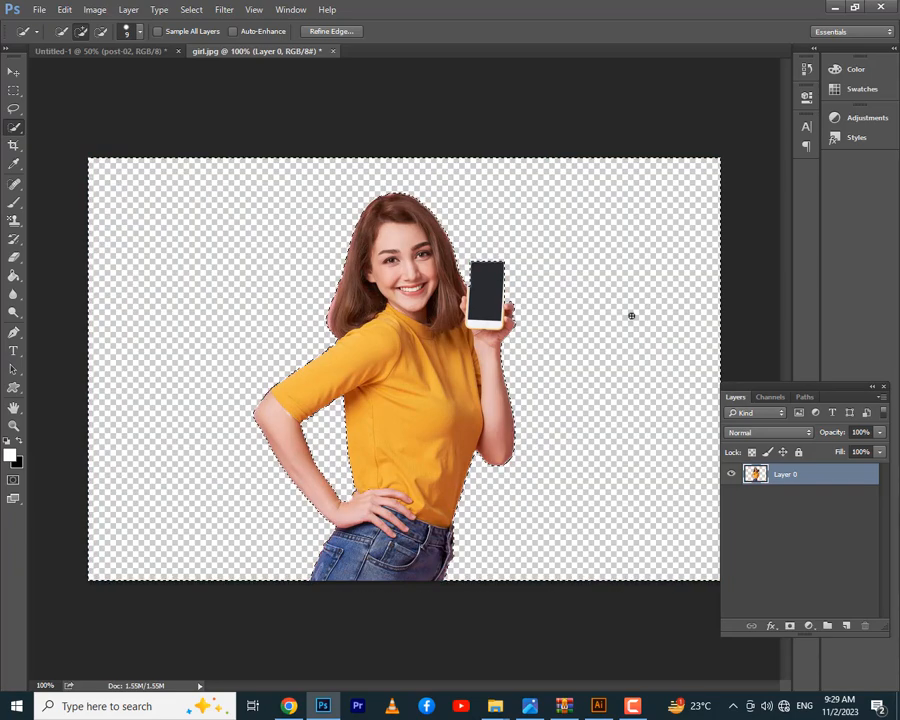
click(13, 75)
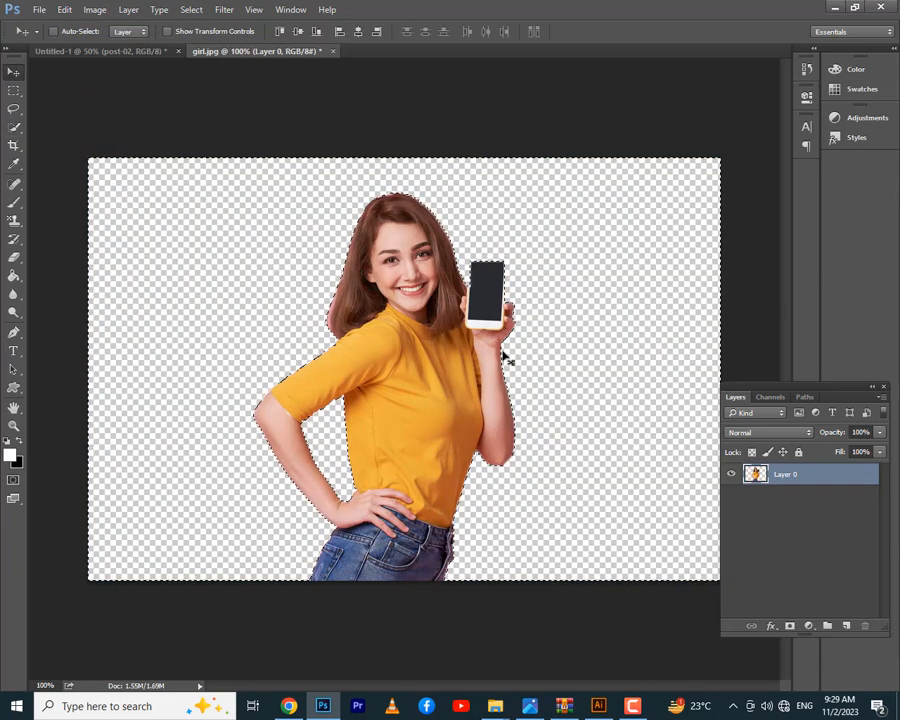
key(ctrl+d)
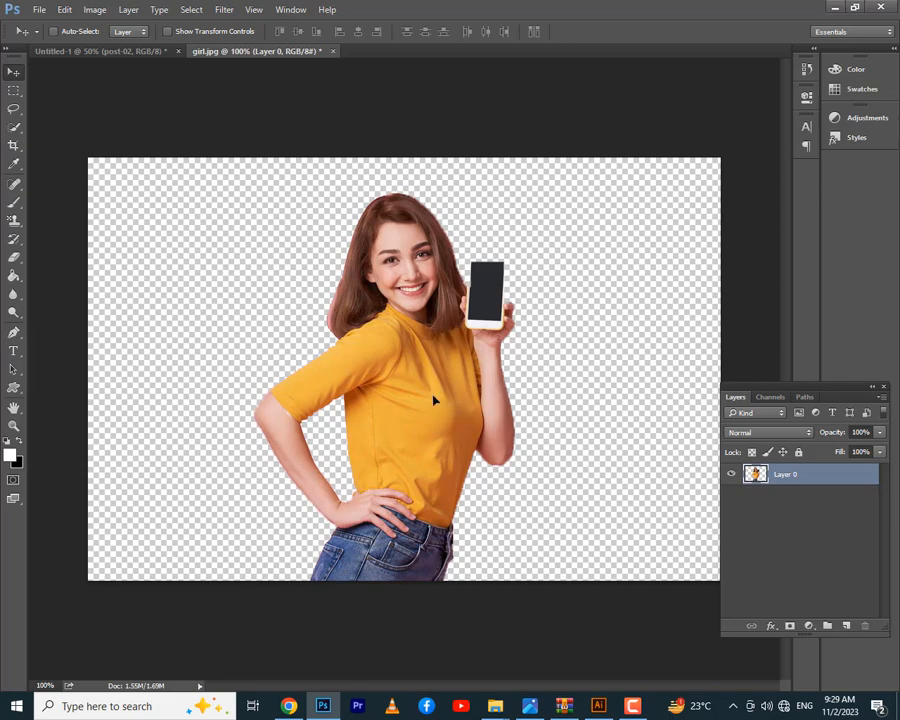
Bring the woman cutout into Untitled-1 over the post frame and shift both layers slightly down
drag(434, 400, 427, 362)
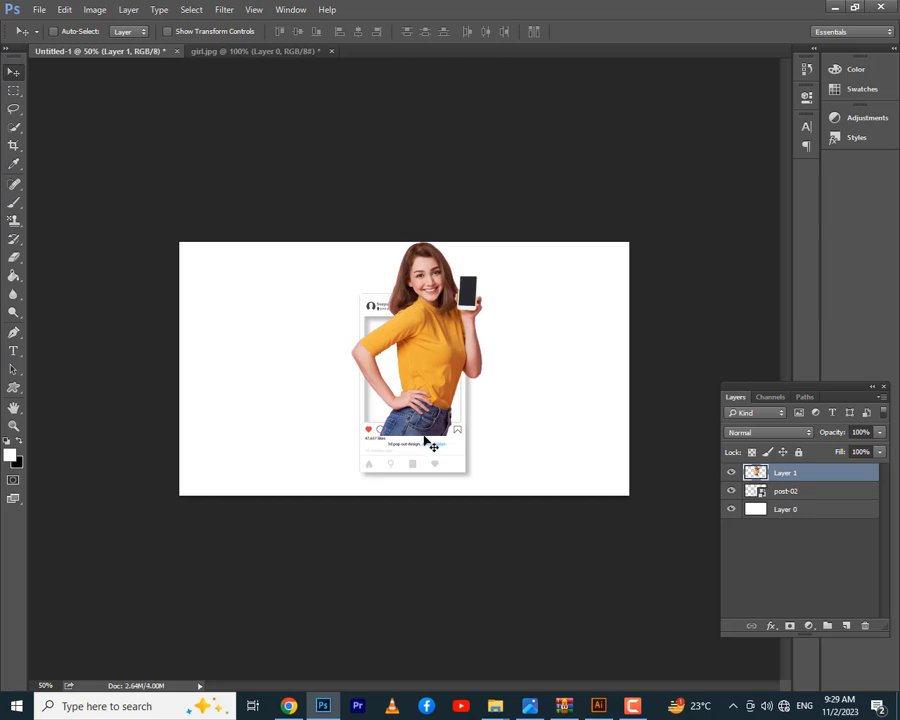
key(ctrl+plus)
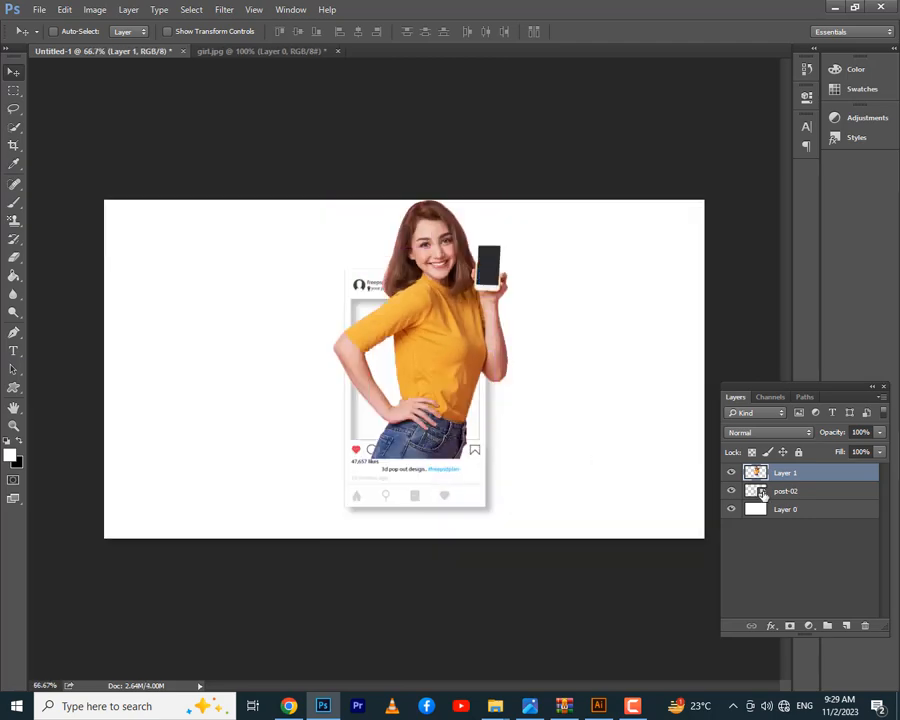
click(779, 492)
shift+click(779, 476)
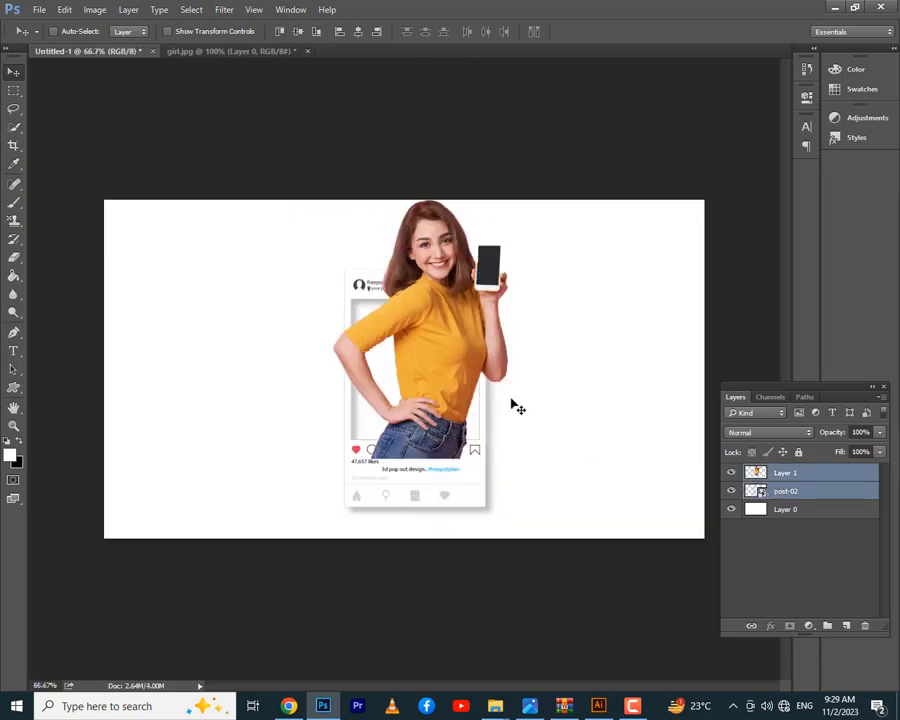
drag(437, 384, 437, 399)
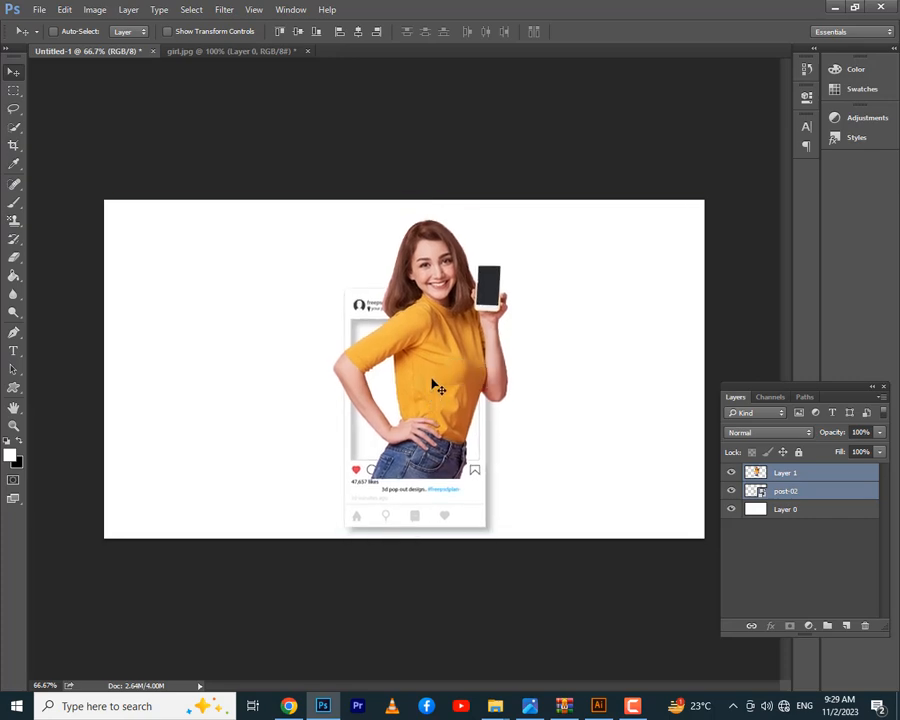
Scale the woman cutout to about 107% and position it over the post frame so her head extends above it
click(818, 479)
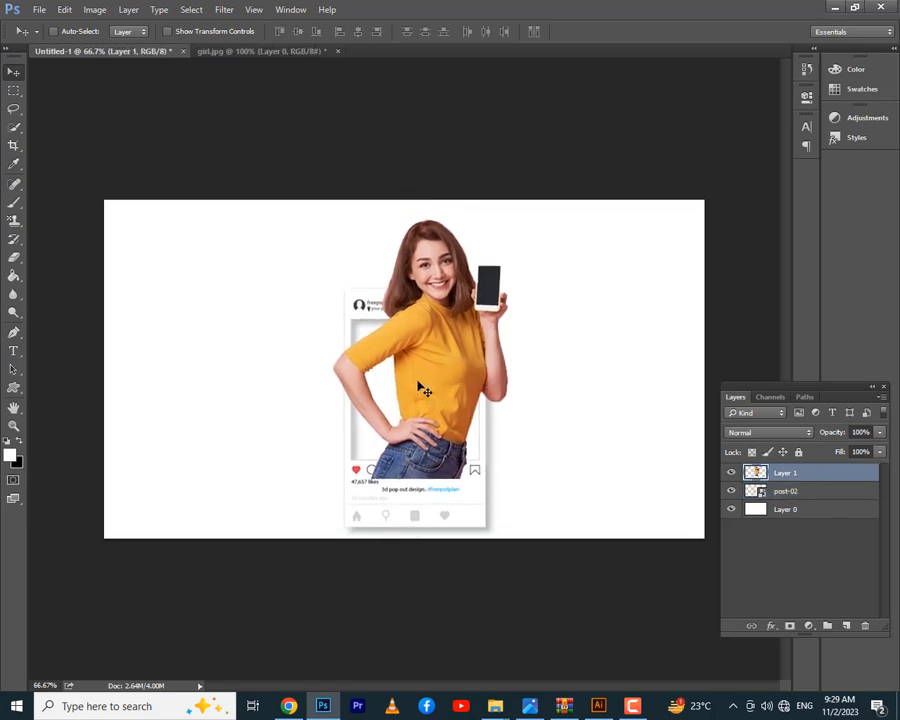
drag(421, 389, 422, 362)
key(ctrl+t)
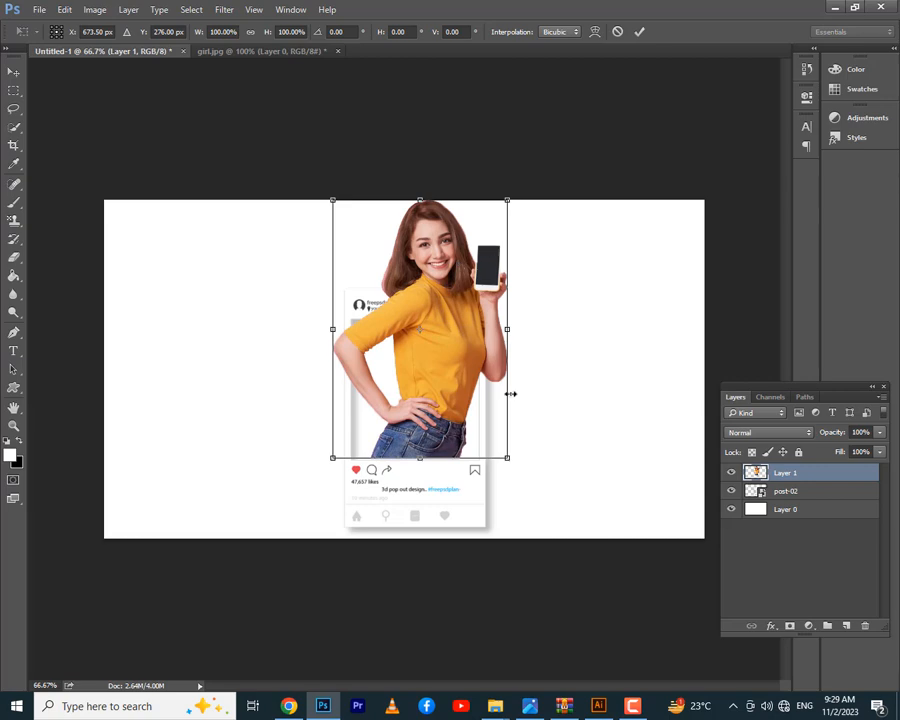
drag(507, 458, 522, 480)
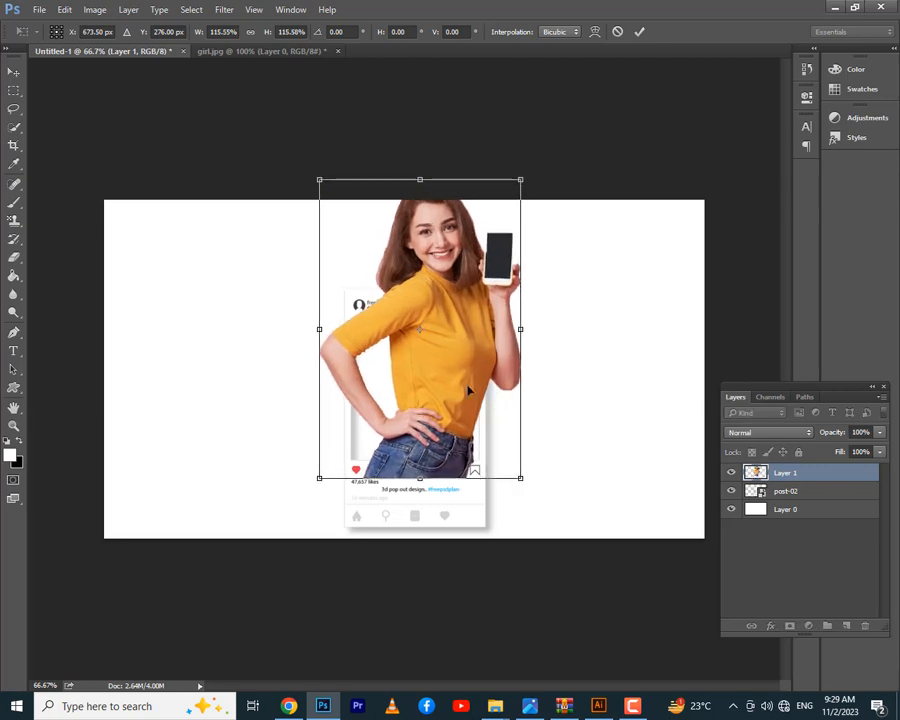
drag(466, 388, 443, 402)
drag(321, 218, 338, 225)
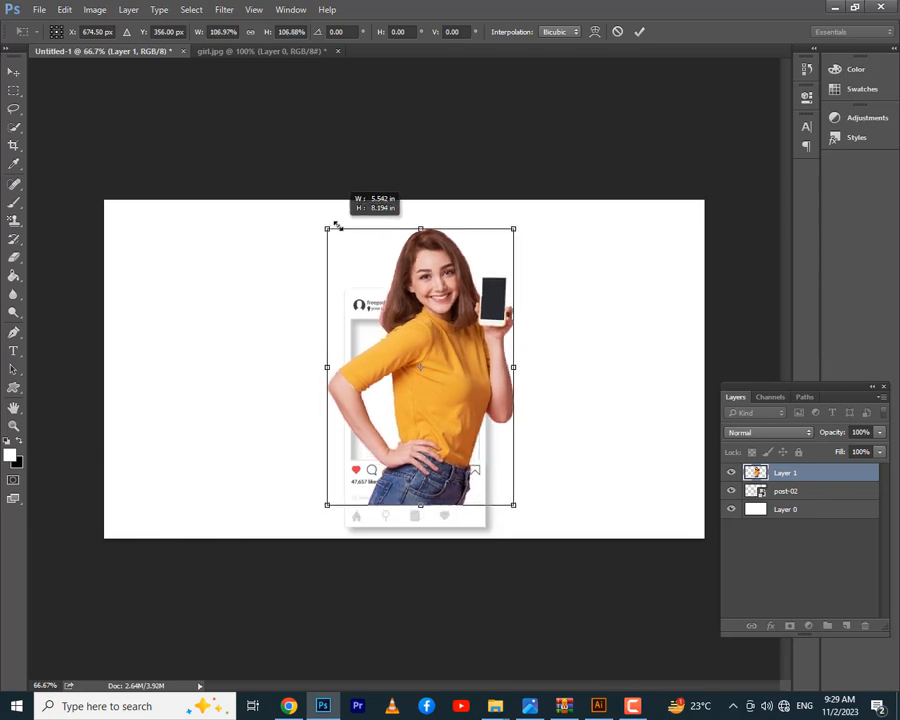
drag(446, 426, 444, 414)
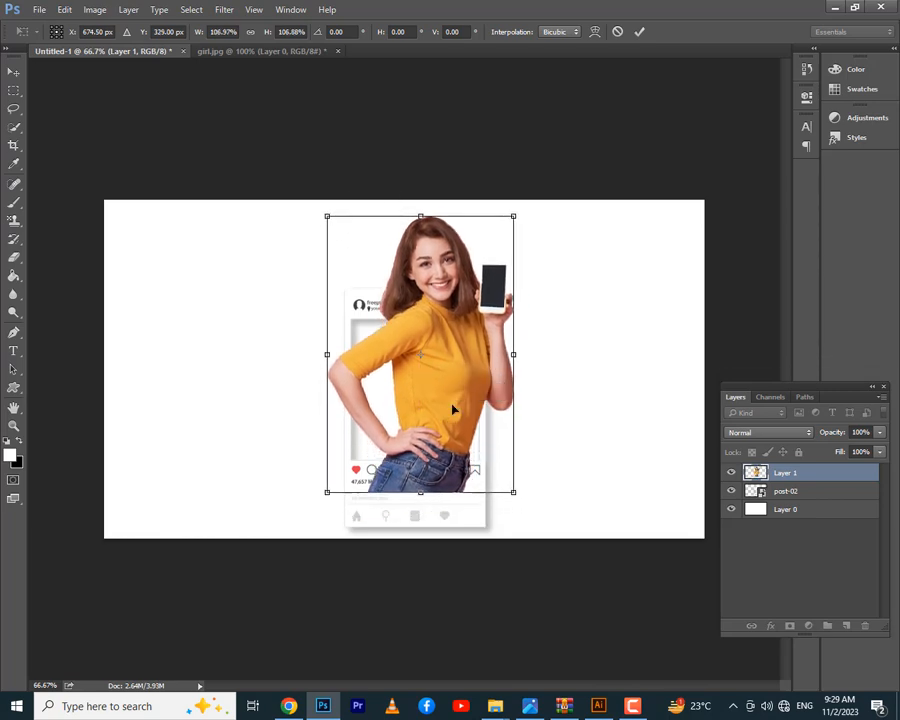
key(Return)
Convert Layer 1 with the woman to a smart object and hide it, leaving the post-02 layer selected
right_click(803, 480)
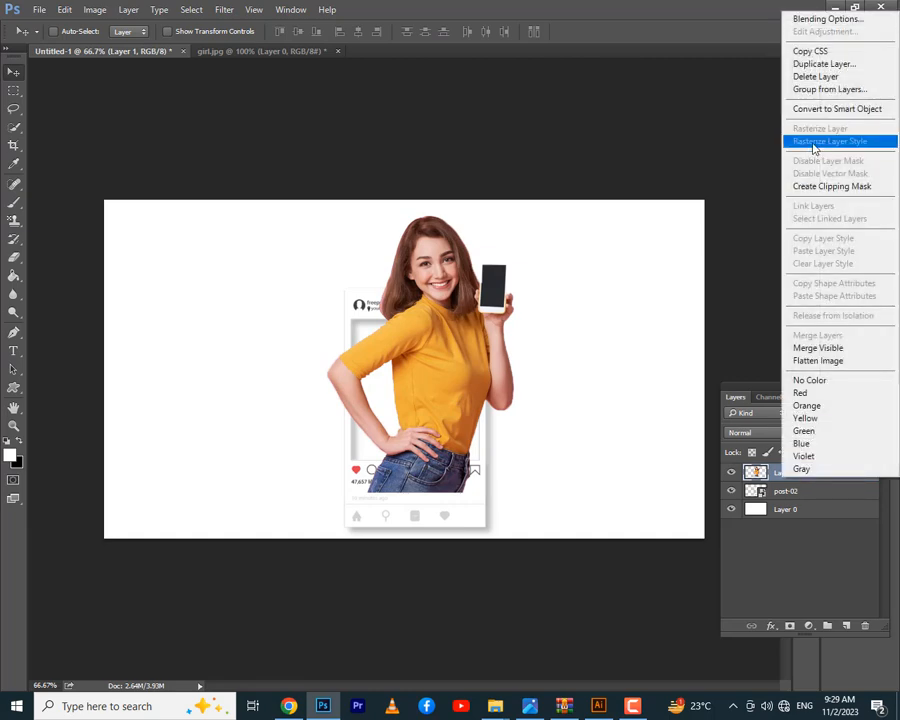
click(818, 110)
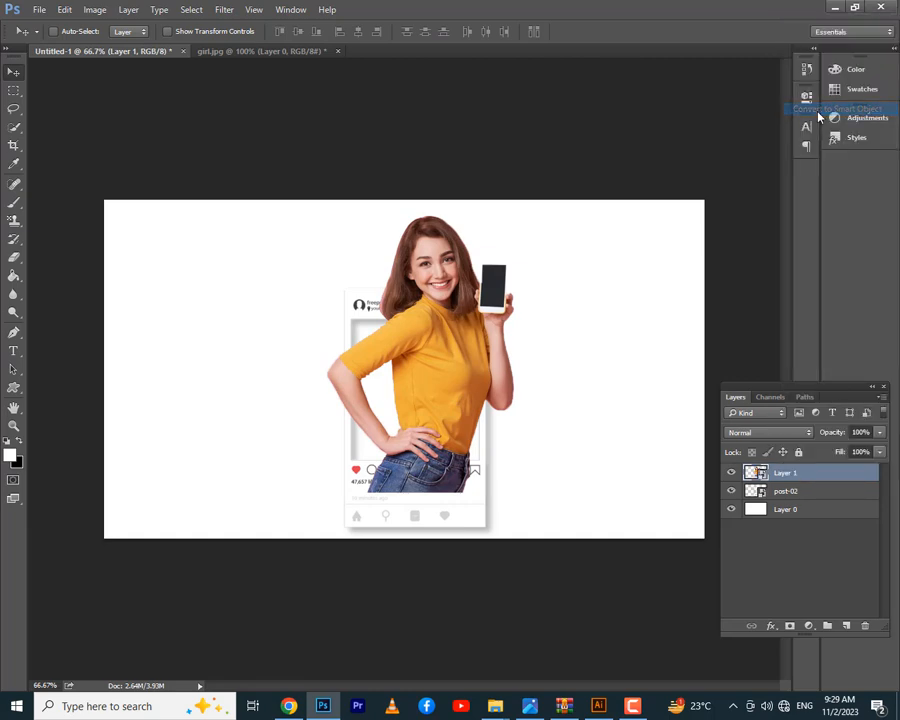
click(809, 493)
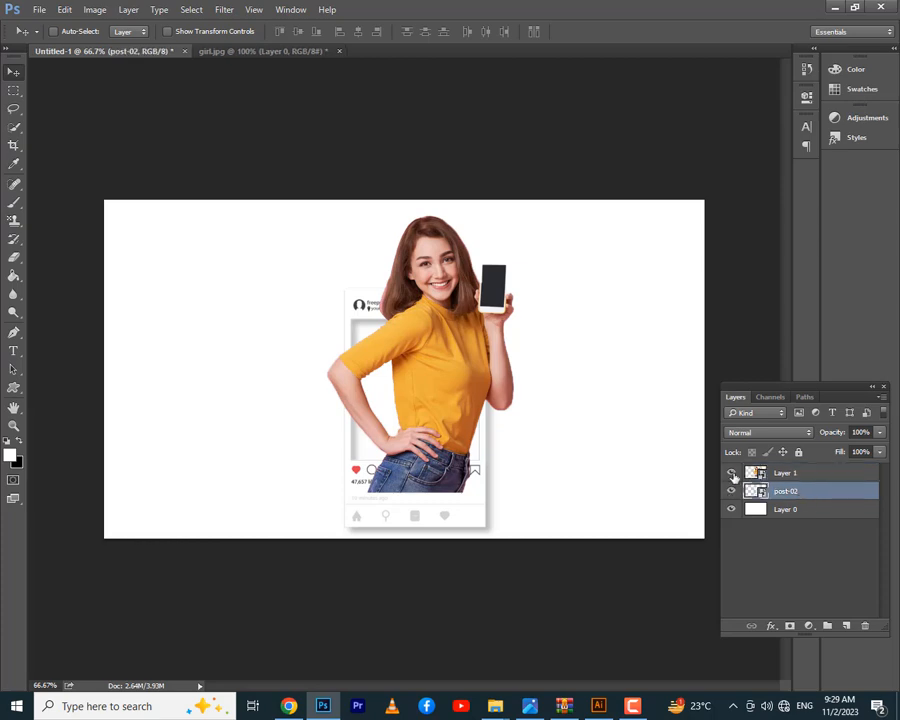
click(731, 473)
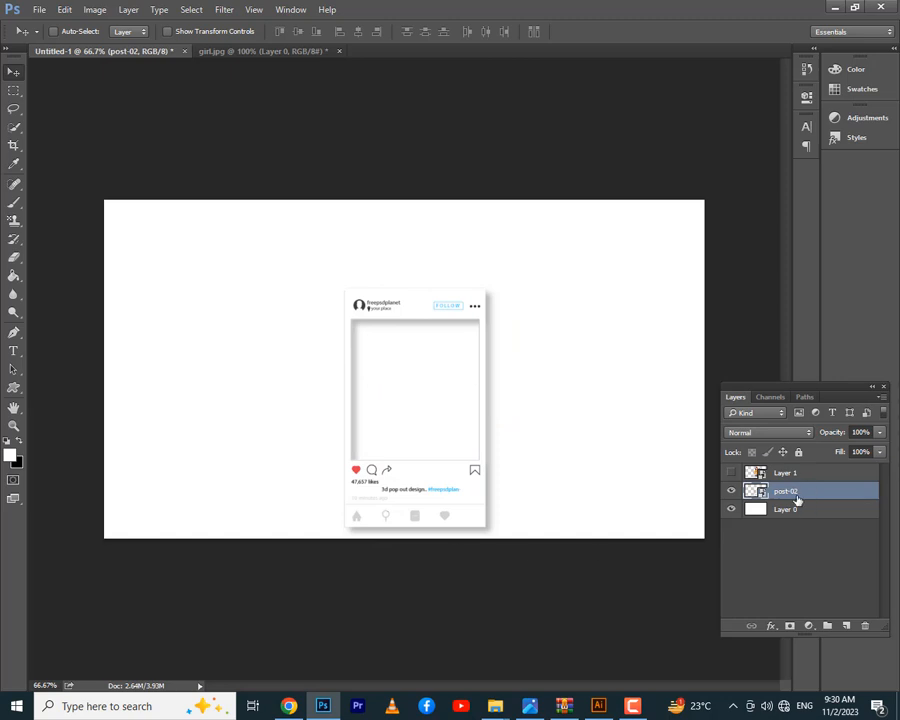
Try to select the opening inside the post-02 frame with the Quick Selection tool
key(ctrl+plus)
key(ctrl+plus)
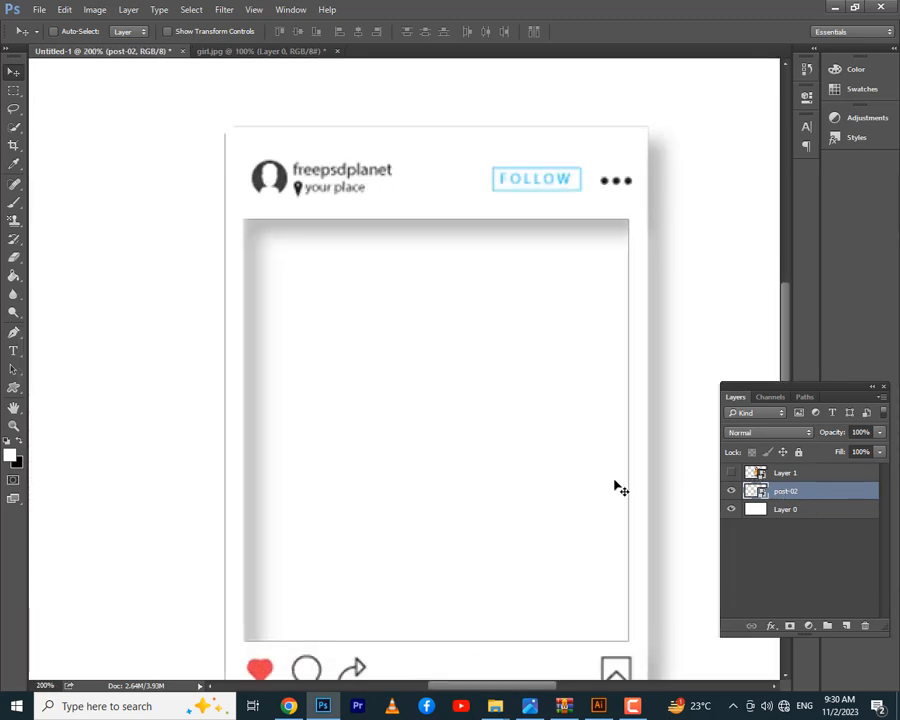
scroll(540, 462, down, 1)
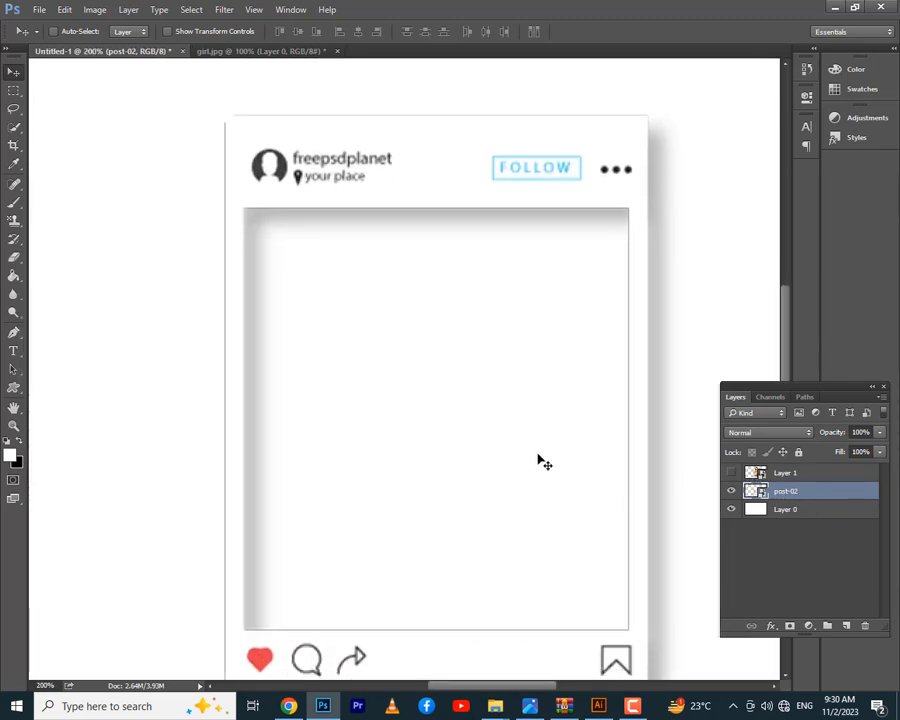
click(14, 127)
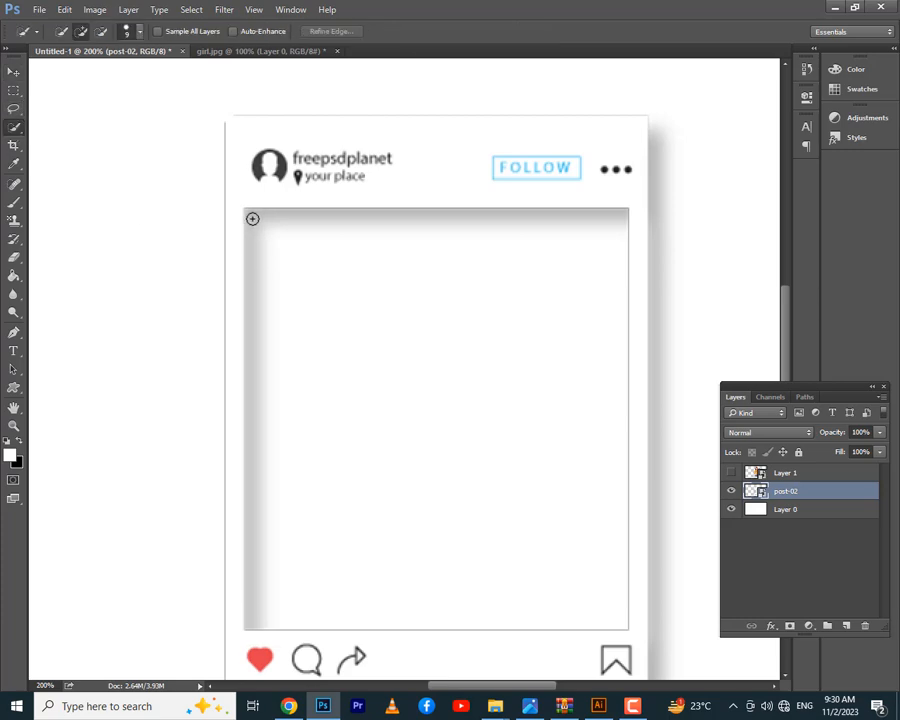
drag(252, 218, 307, 414)
key(ctrl+d)
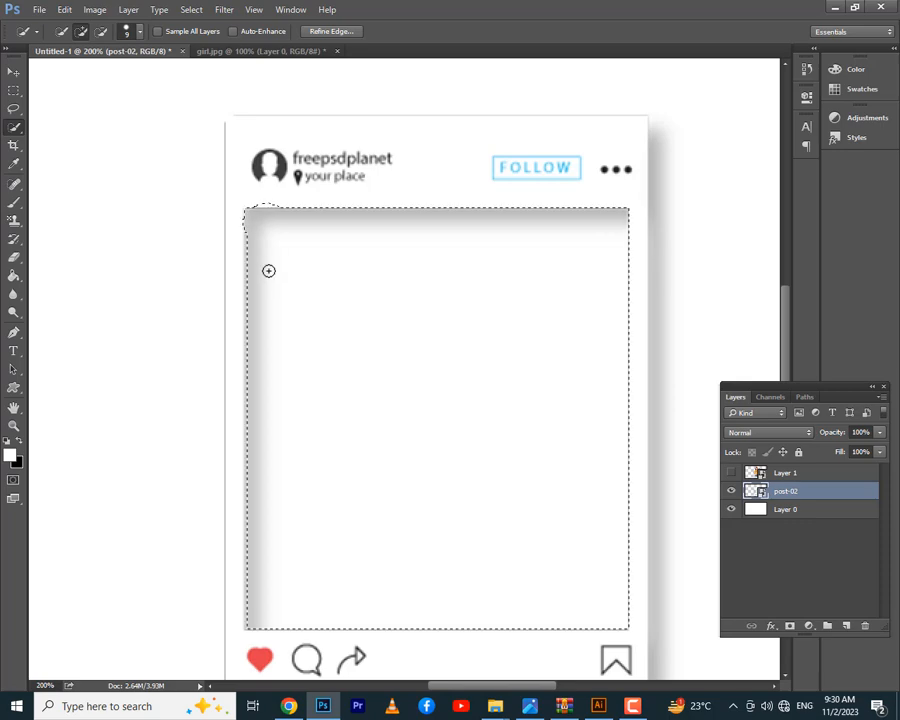
Try to select the opening of the post-02 frame with the Magic Wand tool and clear that selection
right_click(15, 135)
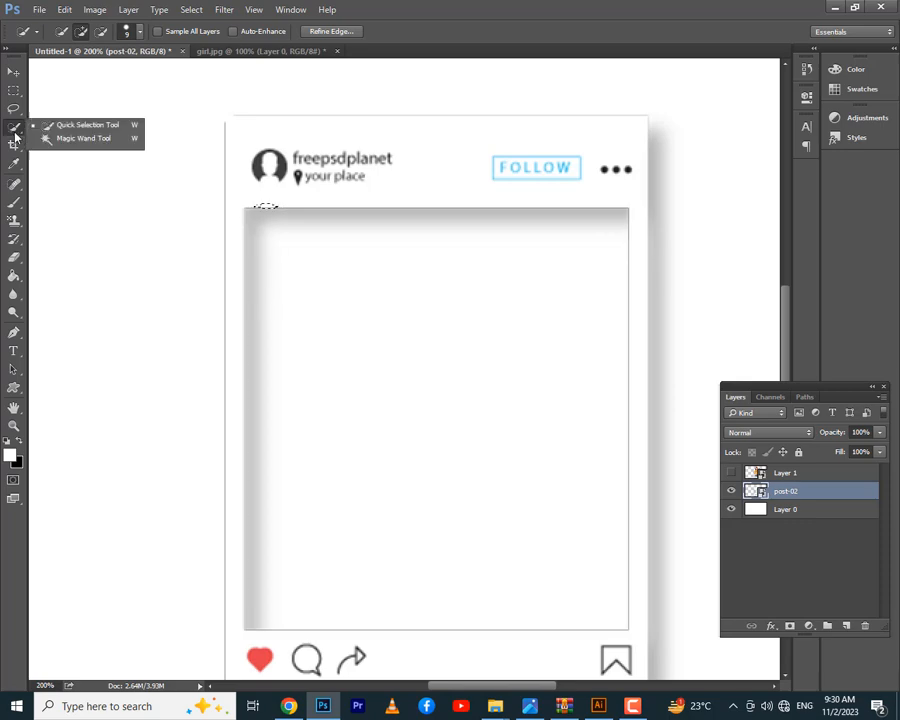
click(78, 140)
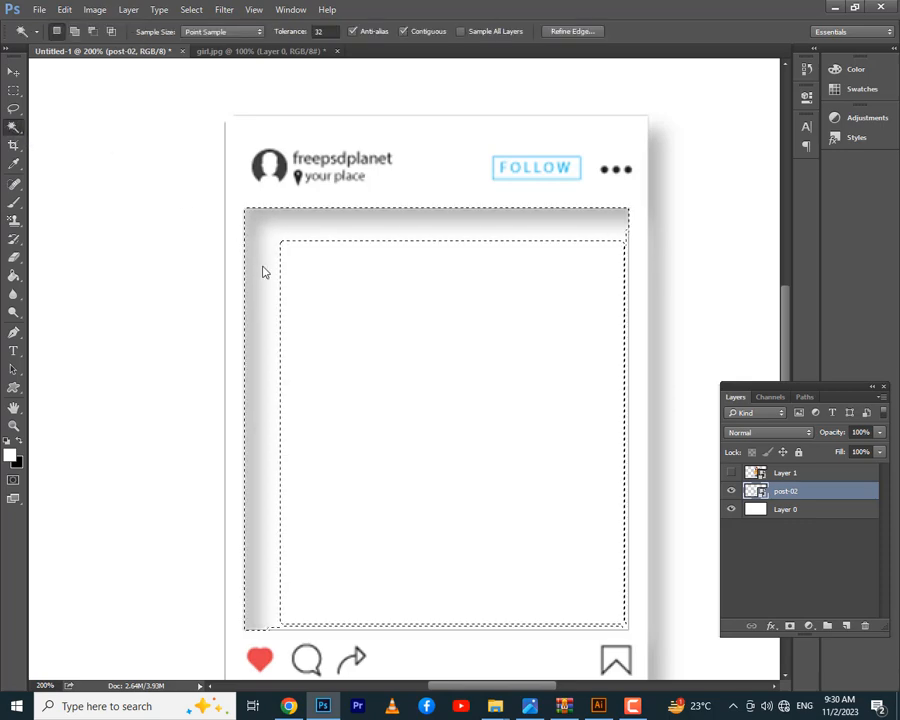
key(ctrl+minus)
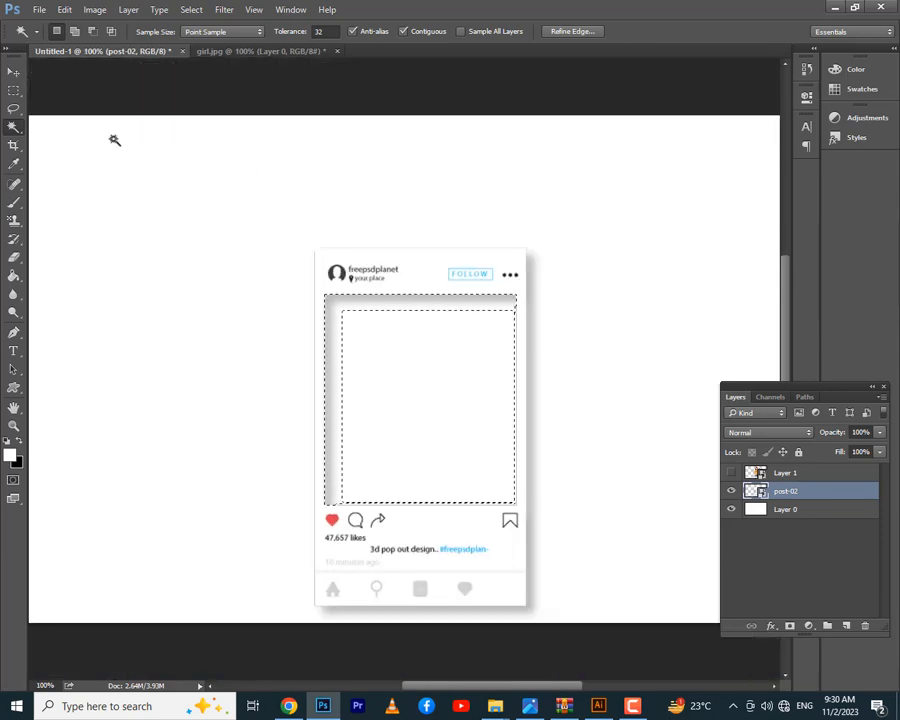
right_click(16, 128)
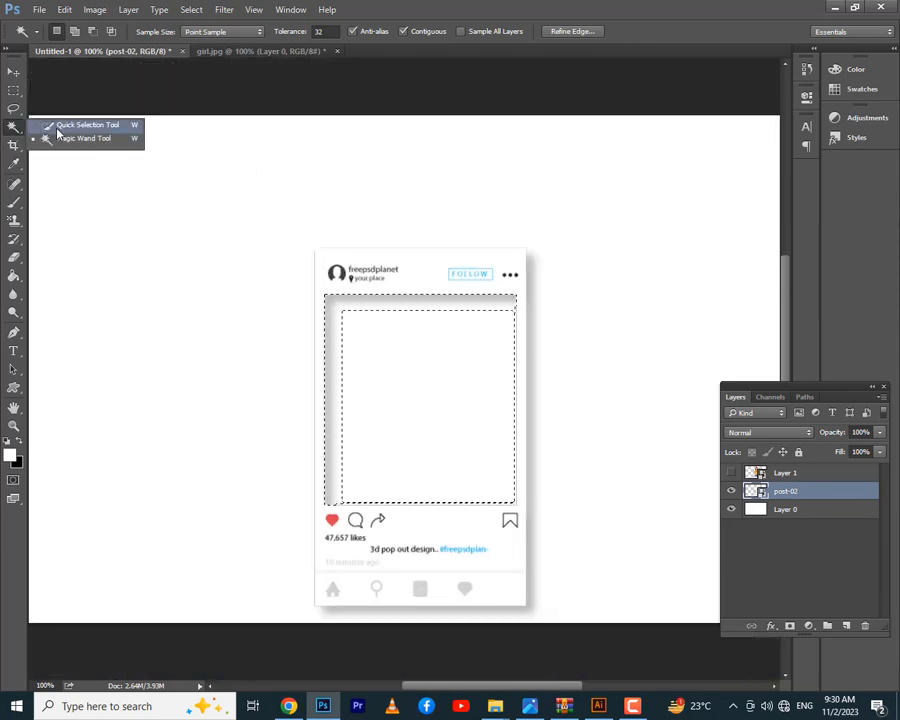
click(78, 123)
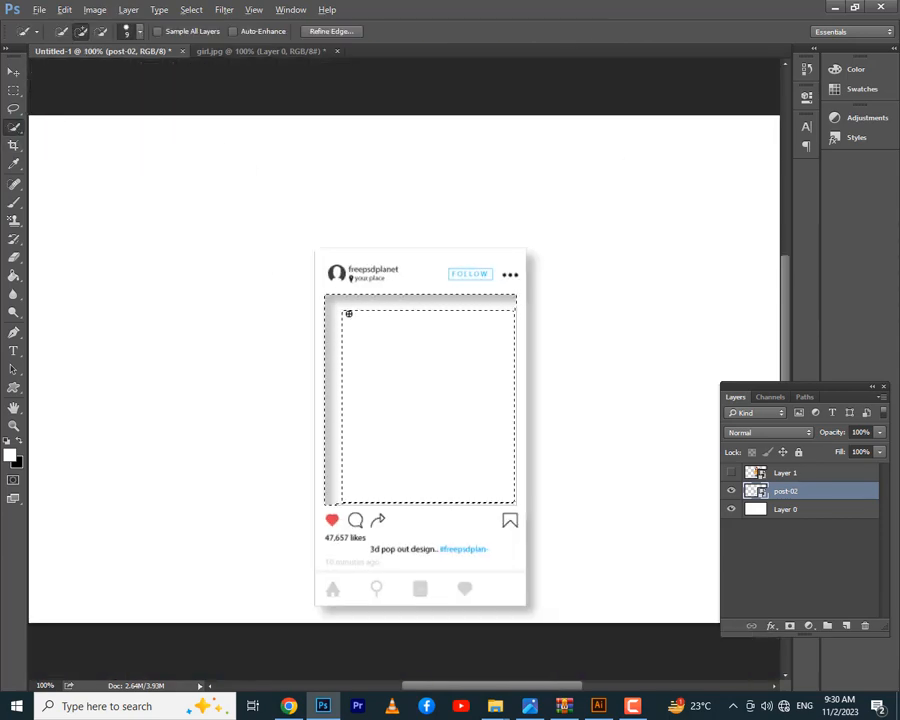
key(ctrl+d)
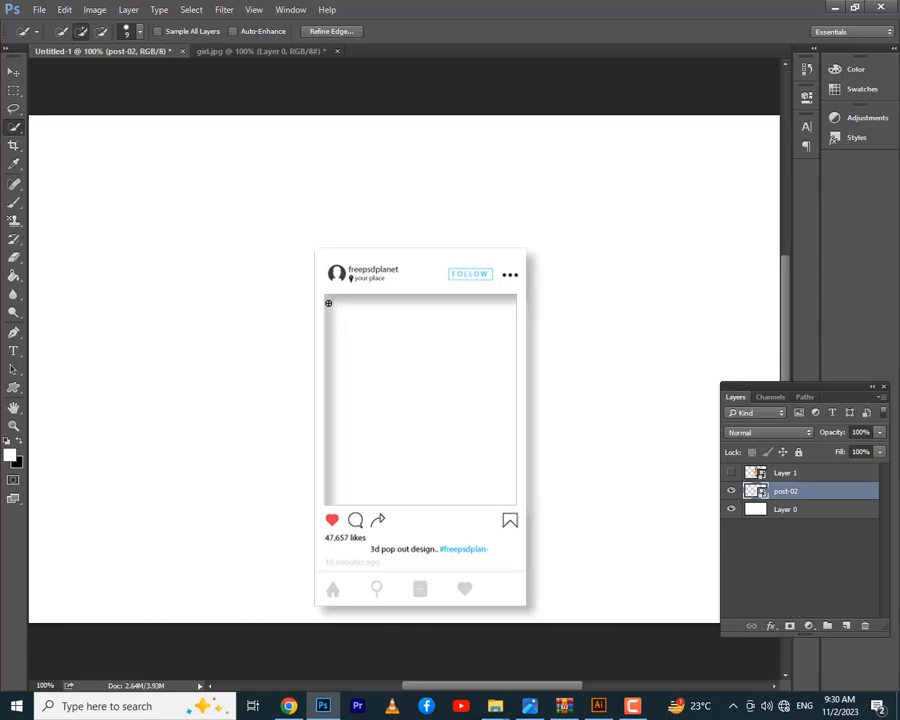
Try a Quick Selection stroke down the inside of the post-02 frame opening and deselect it
drag(342, 366, 364, 436)
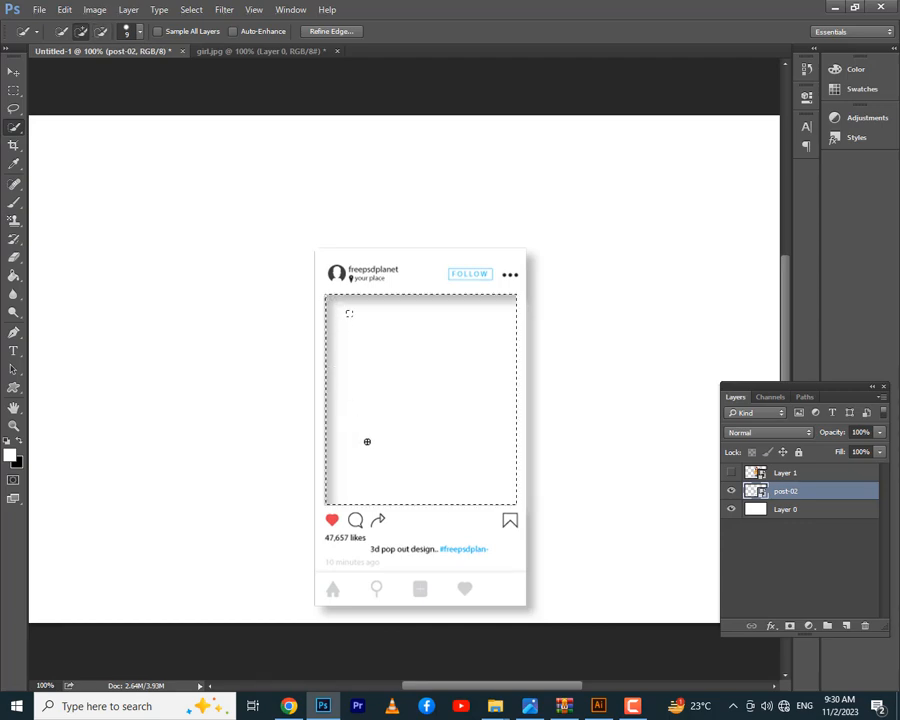
key(ctrl+d)
key(alt)
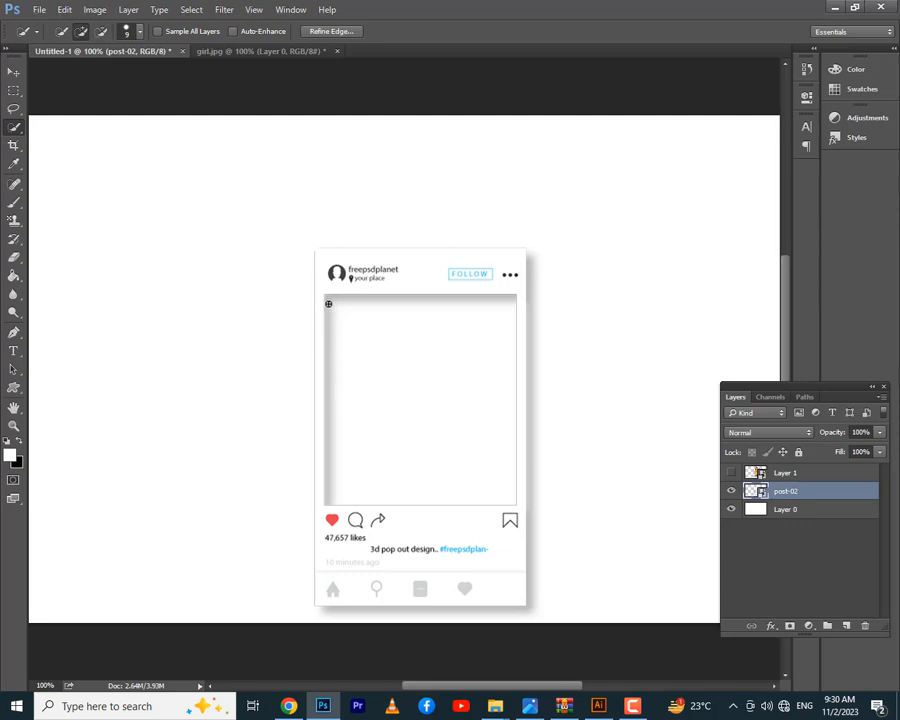
Set the Quick Selection brush spacing to 100% and try a stroke in the middle of the frame opening
click(141, 33)
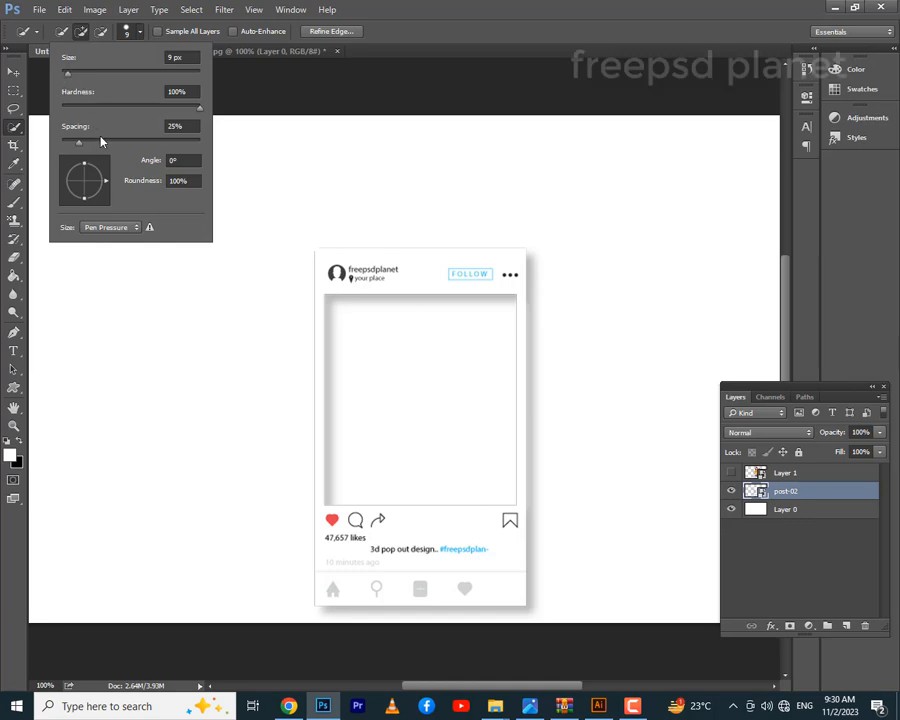
drag(80, 145, 157, 160)
click(463, 7)
mouse_move(404, 364)
mouse_down()
mouse_move(370, 364)
mouse_move(342, 338)
mouse_move(410, 385)
mouse_up()
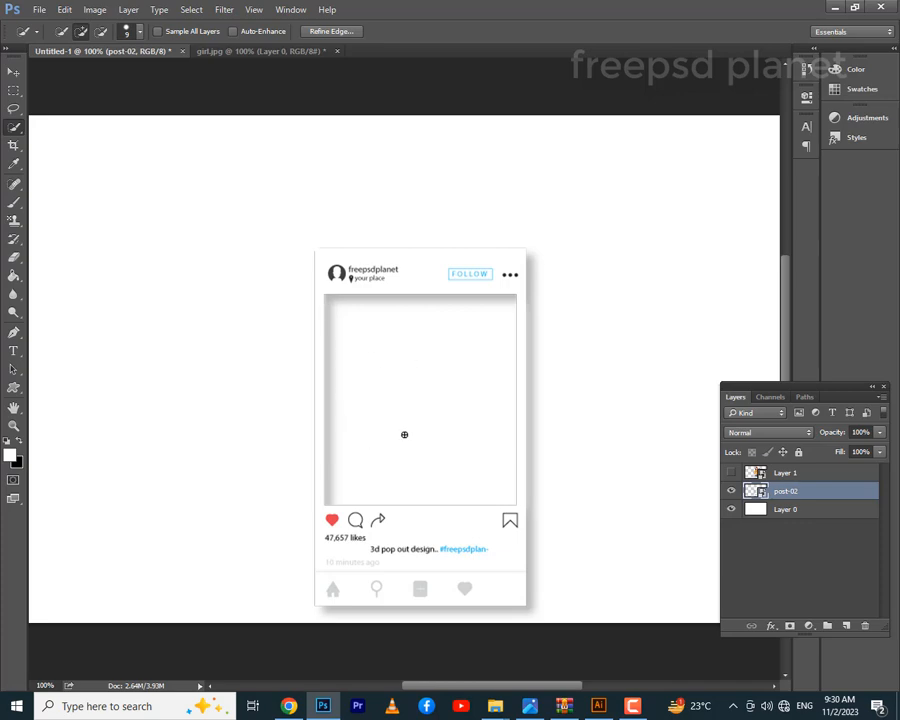
Retry selecting the opening with Quick Selection strokes along its shaded left edge, clearing each selection
click(14, 132)
click(70, 123)
mouse_move(341, 316)
mouse_down()
mouse_move(350, 385)
mouse_move(338, 380)
mouse_move(341, 480)
mouse_up()
click(346, 415)
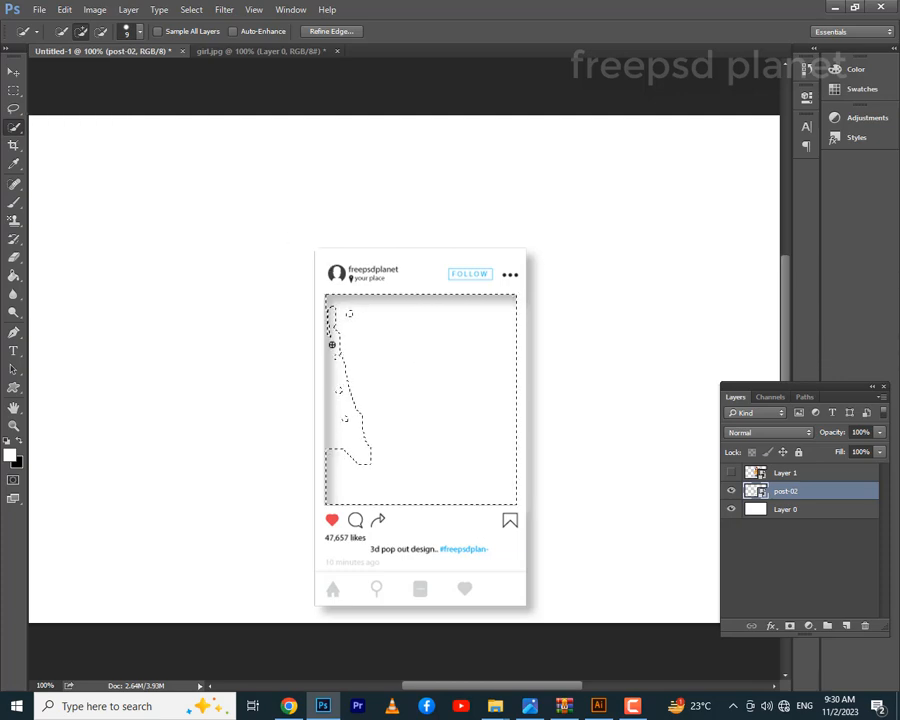
drag(332, 344, 332, 350)
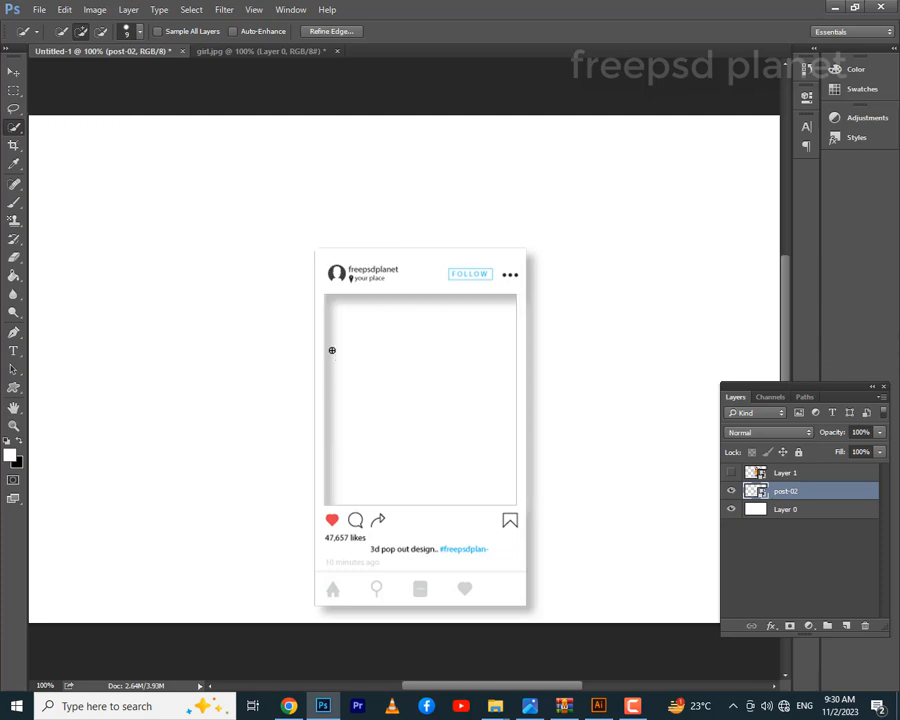
click(140, 34)
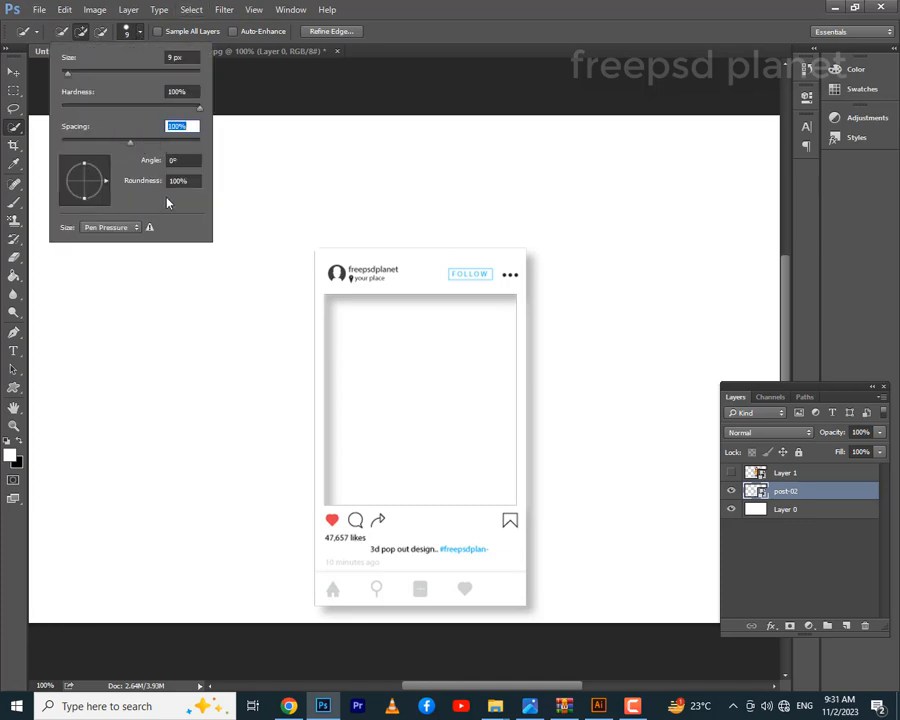
click(511, 7)
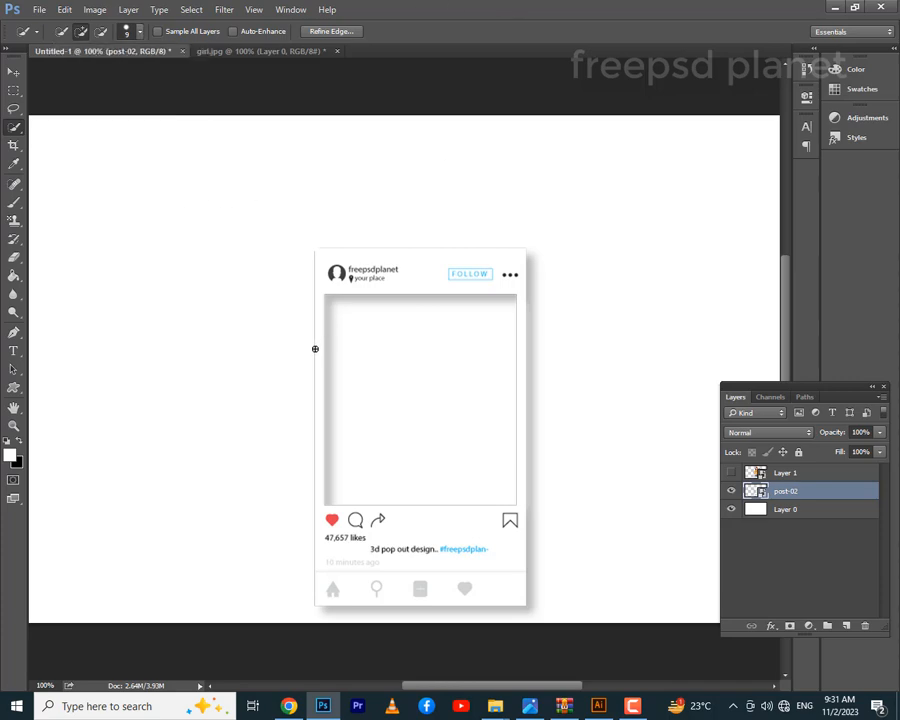
mouse_move(330, 319)
mouse_down()
mouse_move(339, 394)
mouse_move(365, 438)
mouse_up()
key(ctrl+d)
Rasterize the post-02 layer
right_click(796, 493)
click(790, 176)
Try to select the opening of the rasterized frame up to its upper-left corner with Quick Selection and deselect it
drag(353, 316, 356, 425)
click(328, 297)
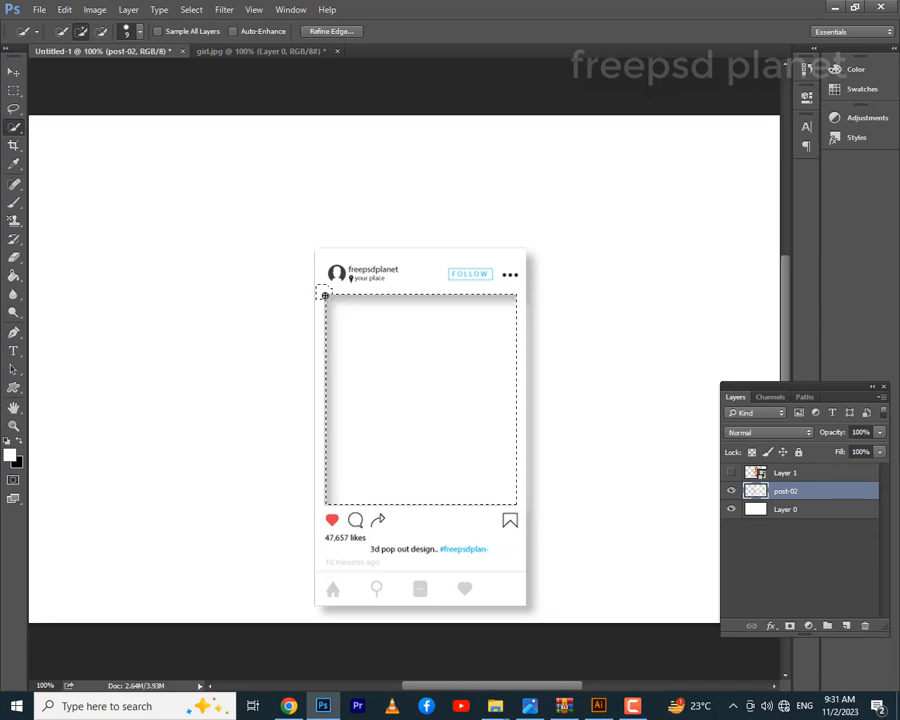
key(ctrl+z)
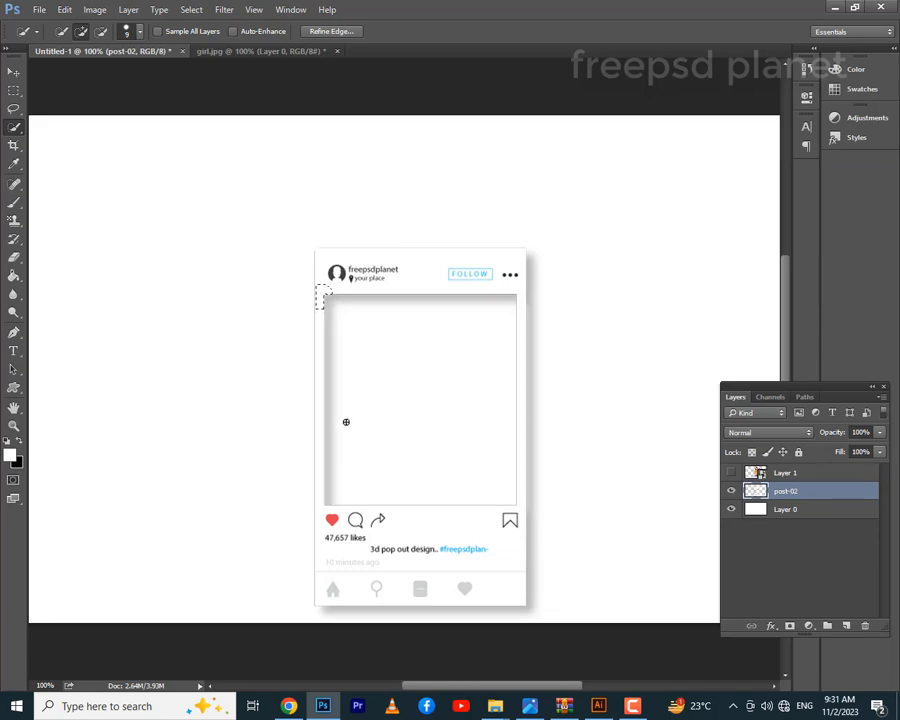
key(ctrl+plus)
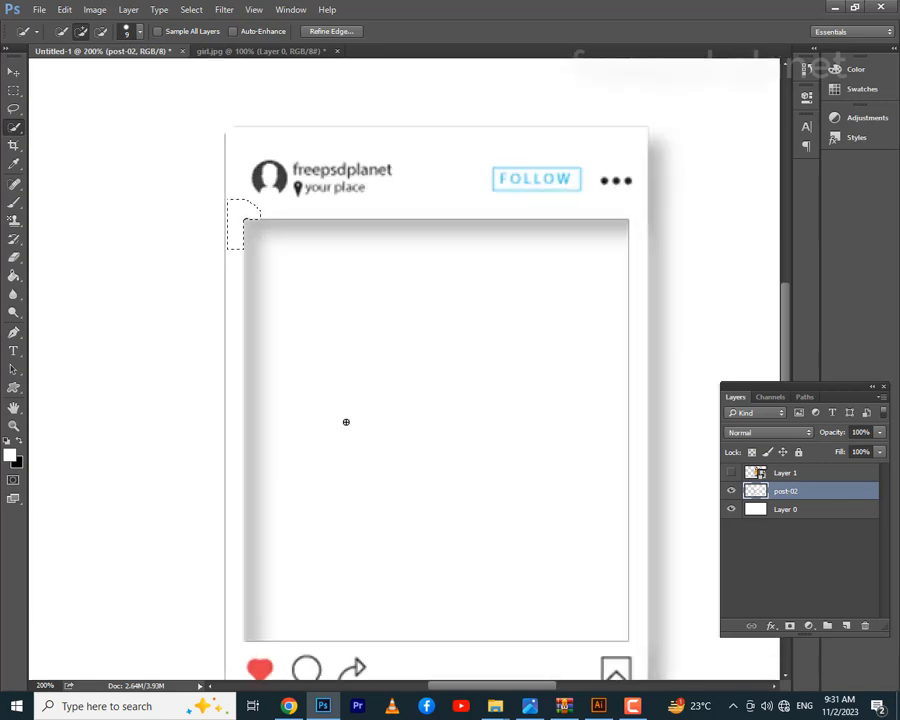
scroll(430, 372, down, 4)
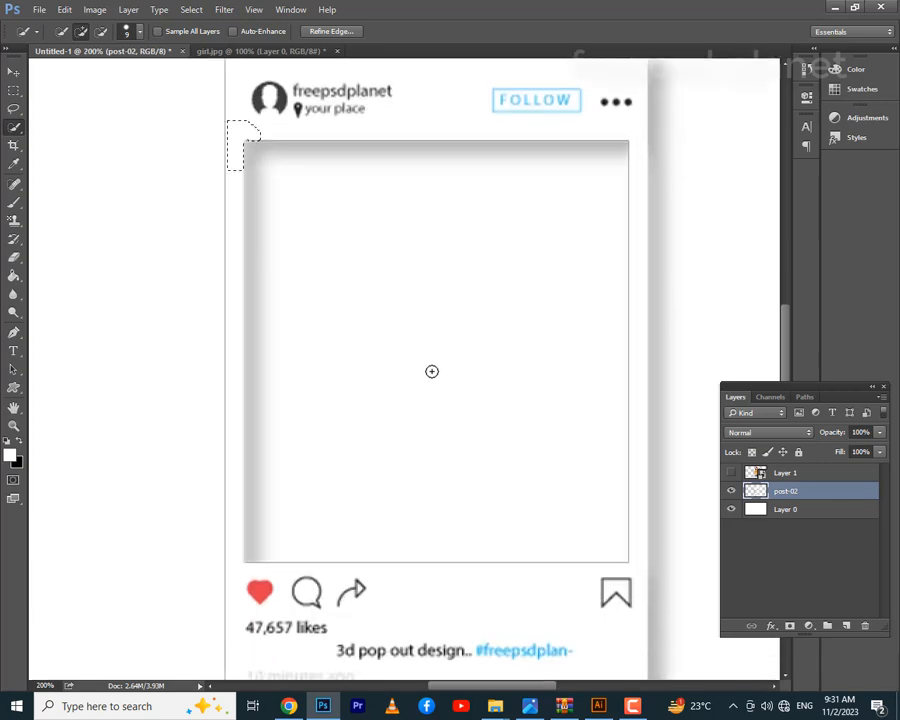
scroll(431, 371, down, 1)
click(263, 183)
key(ctrl+z)
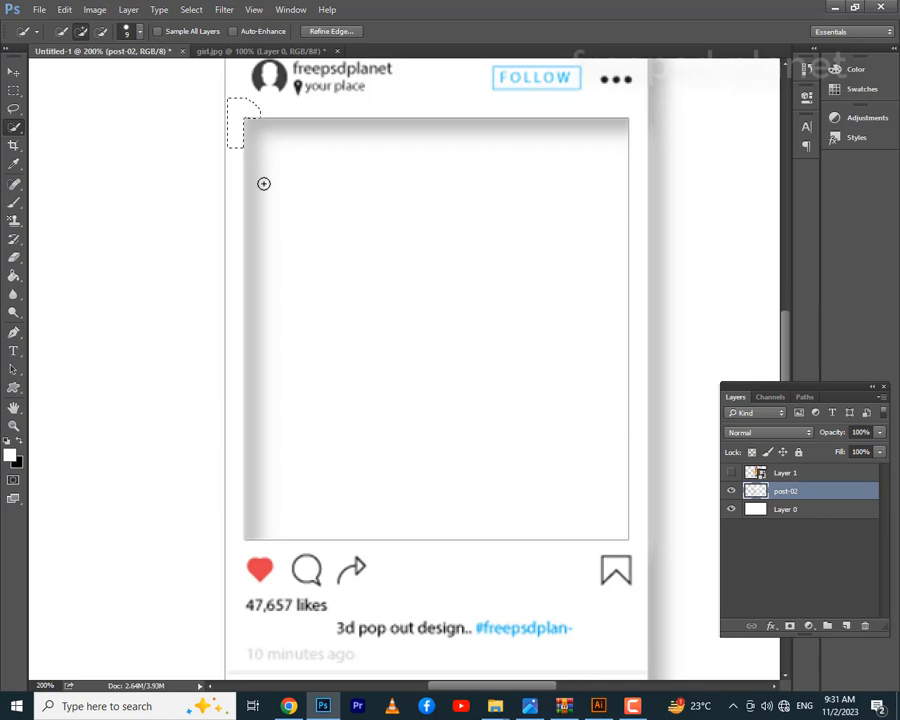
key(ctrl+d)
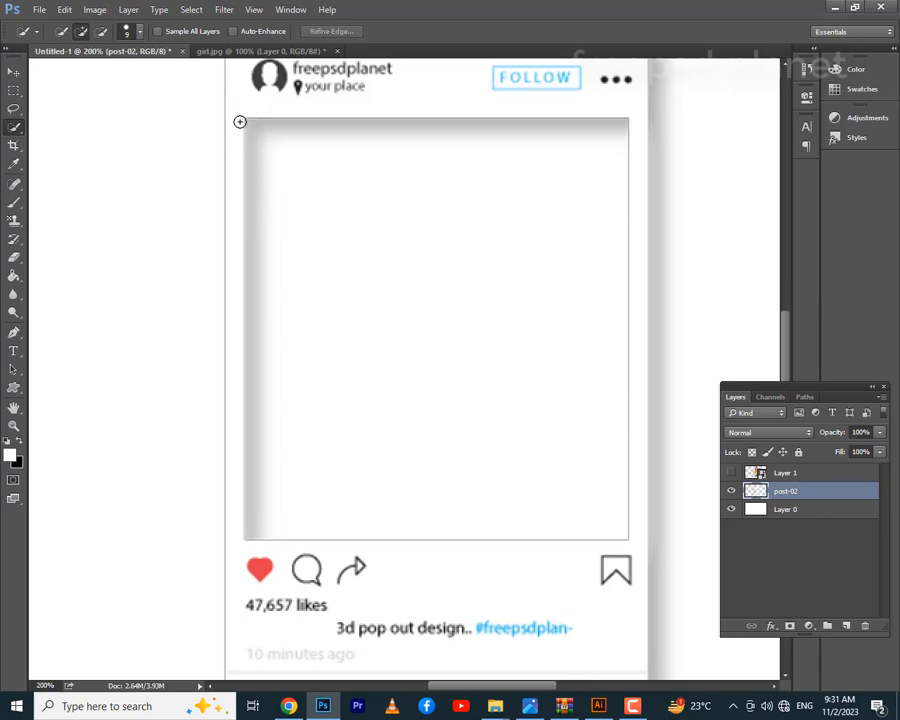
Select the whole picture opening of the post frame, corner to corner, with the Rectangular Marquee tool
click(13, 90)
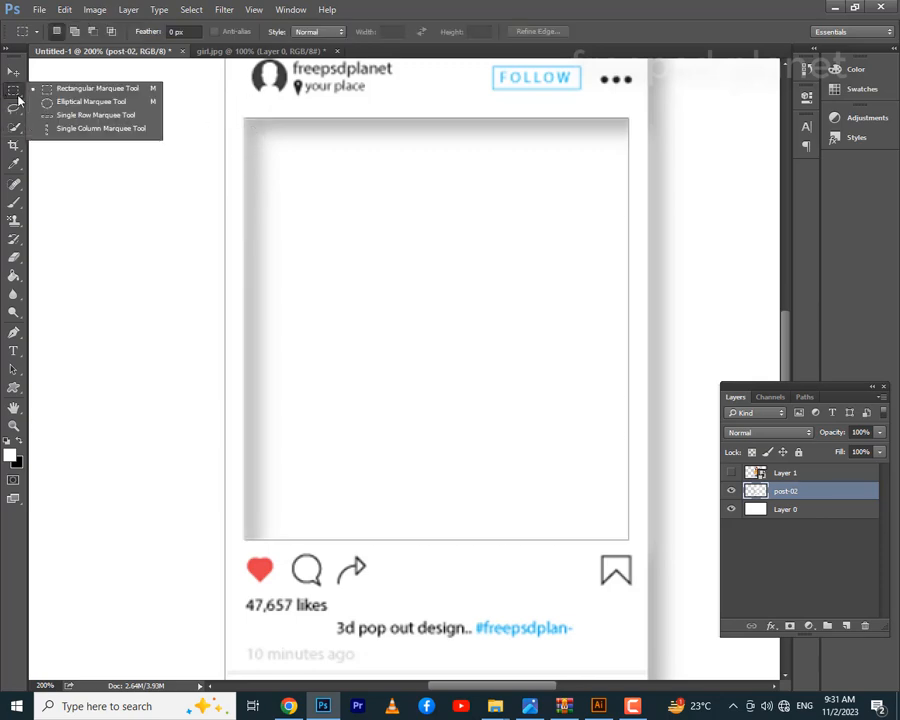
click(80, 92)
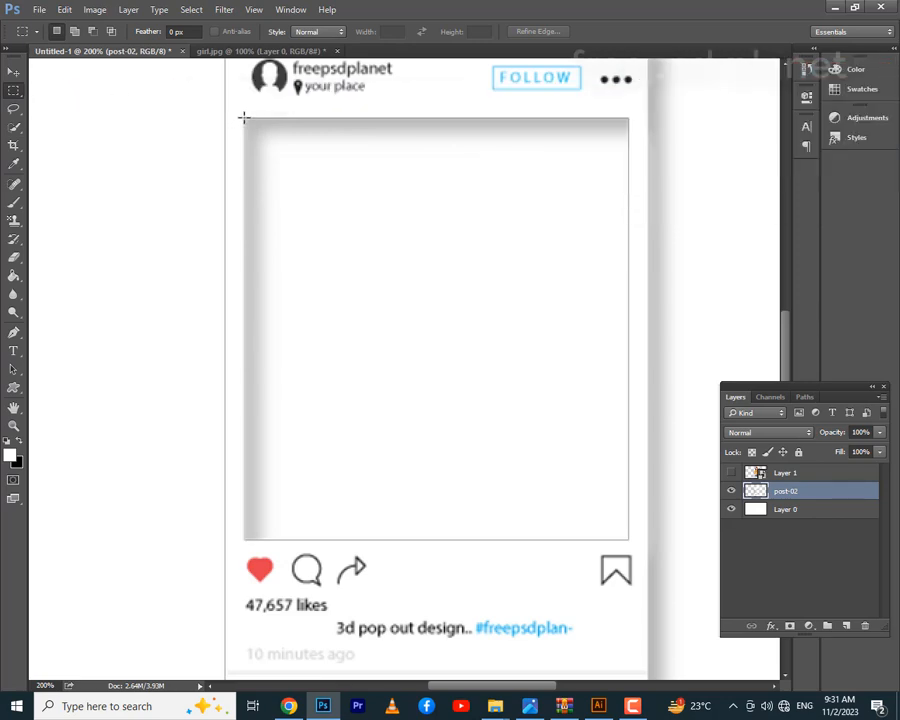
drag(243, 118, 629, 540)
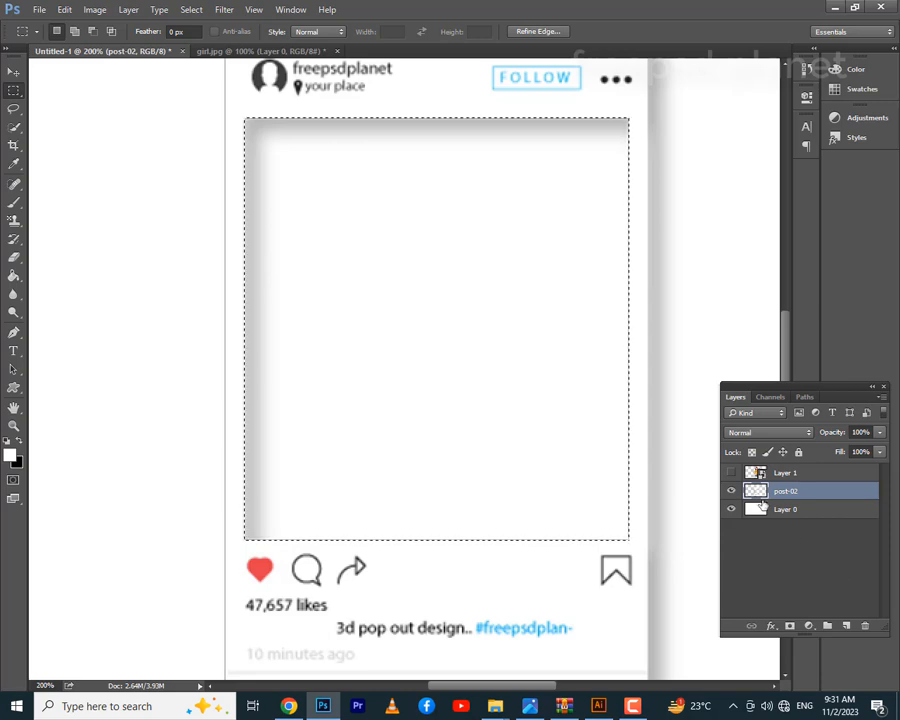
Show Layer 1 with the woman and add a layer mask to it from the rectangular selection
click(750, 473)
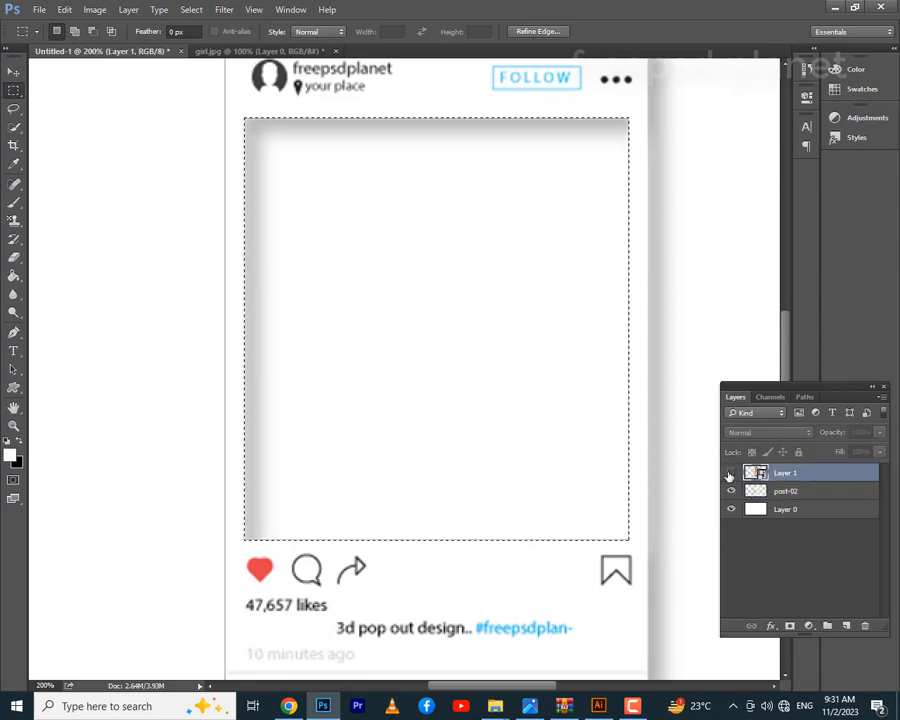
click(730, 474)
key(ctrl+minus)
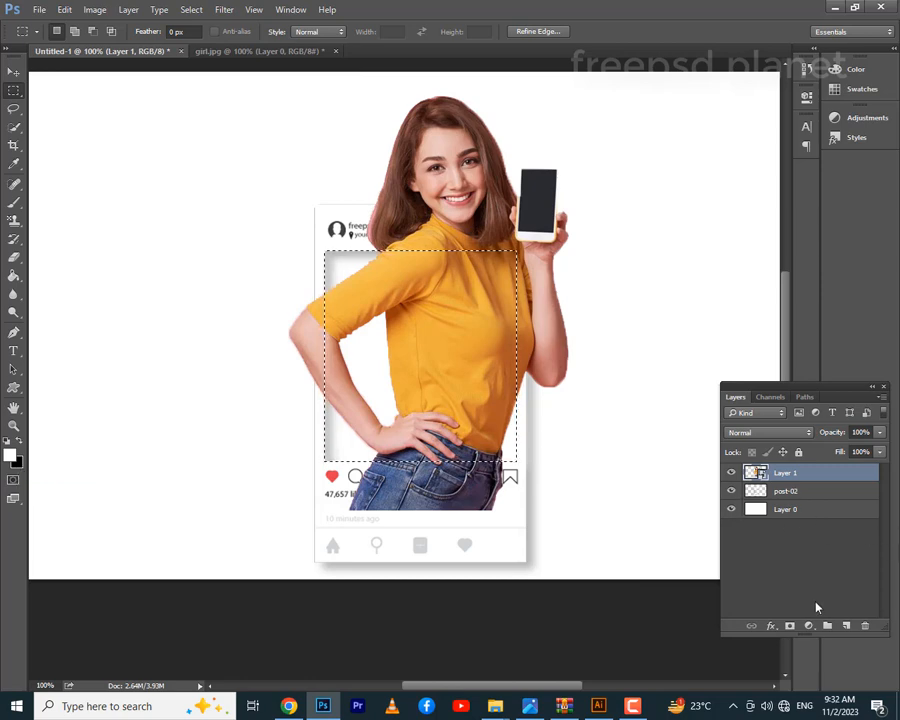
click(793, 627)
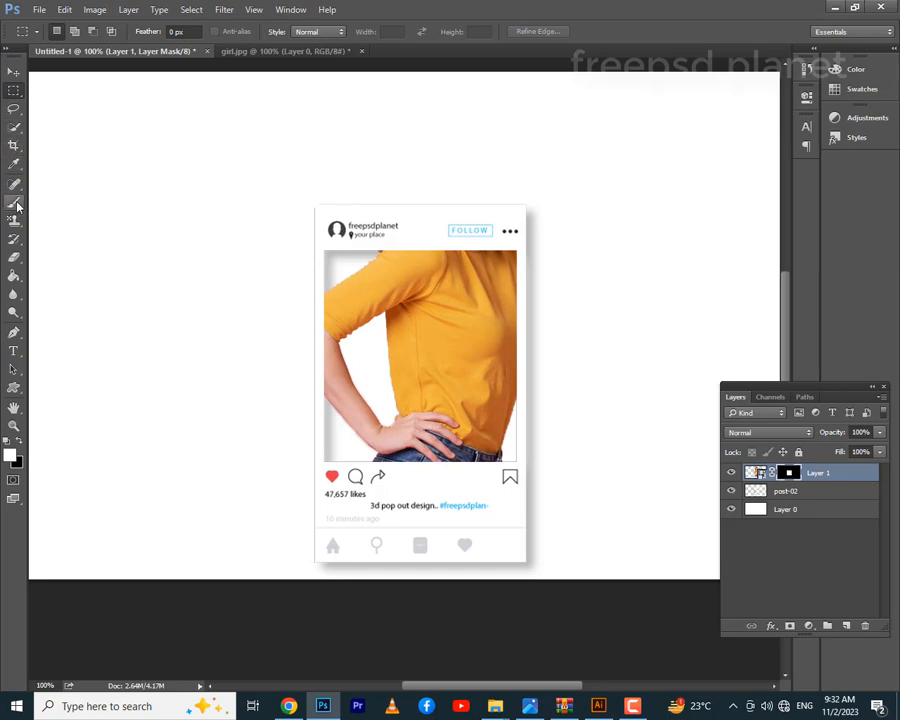
Paint white on Layer 1's mask with a 41 px, 100% hardness brush to reveal the woman's head, phone and raised arm outside the opening
drag(14, 202, 52, 203)
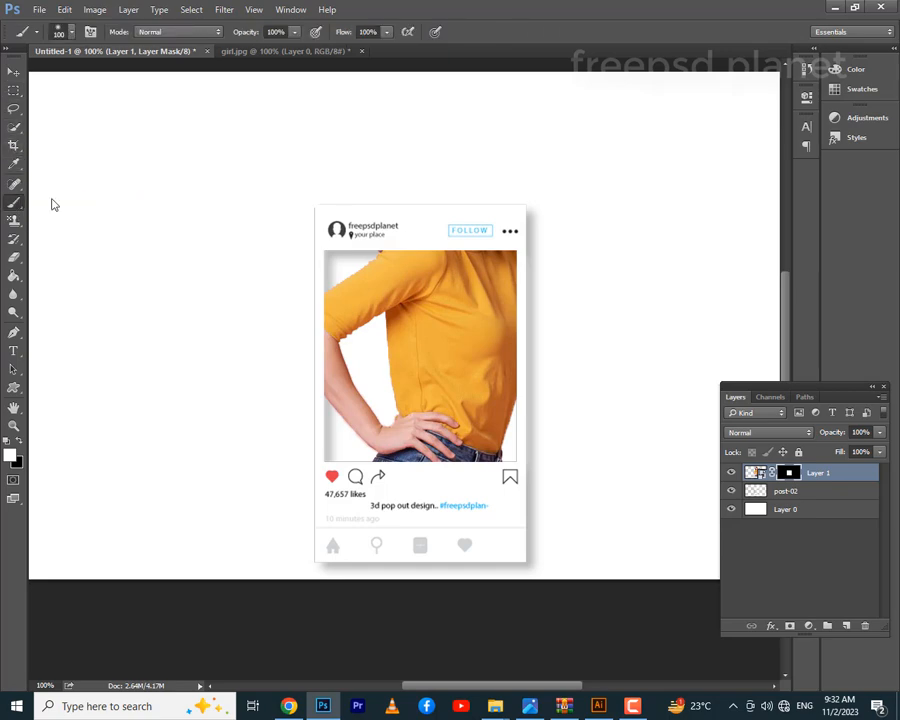
click(72, 34)
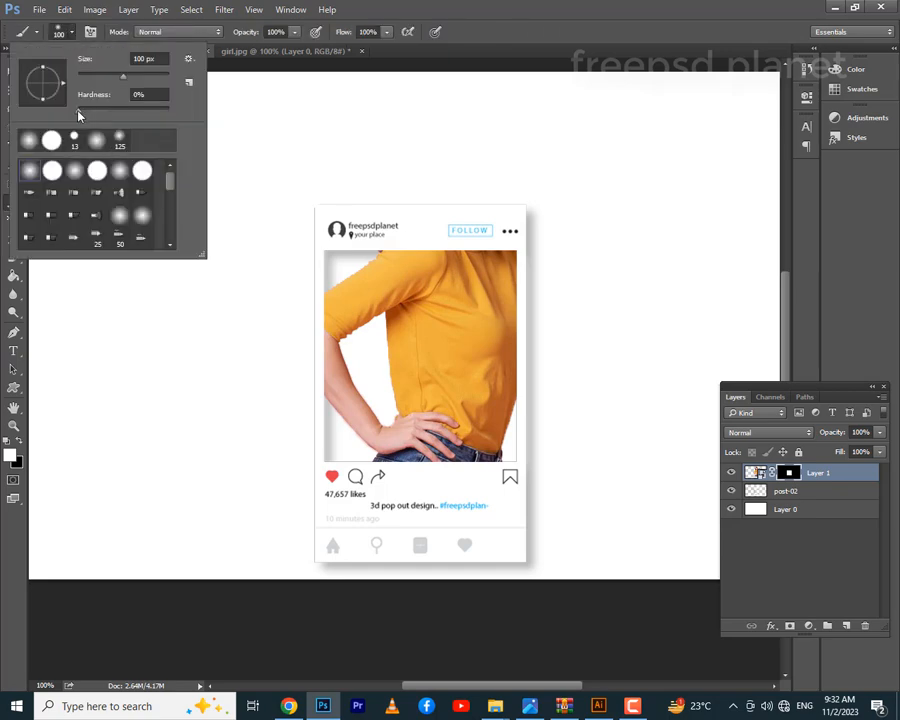
drag(79, 110, 175, 113)
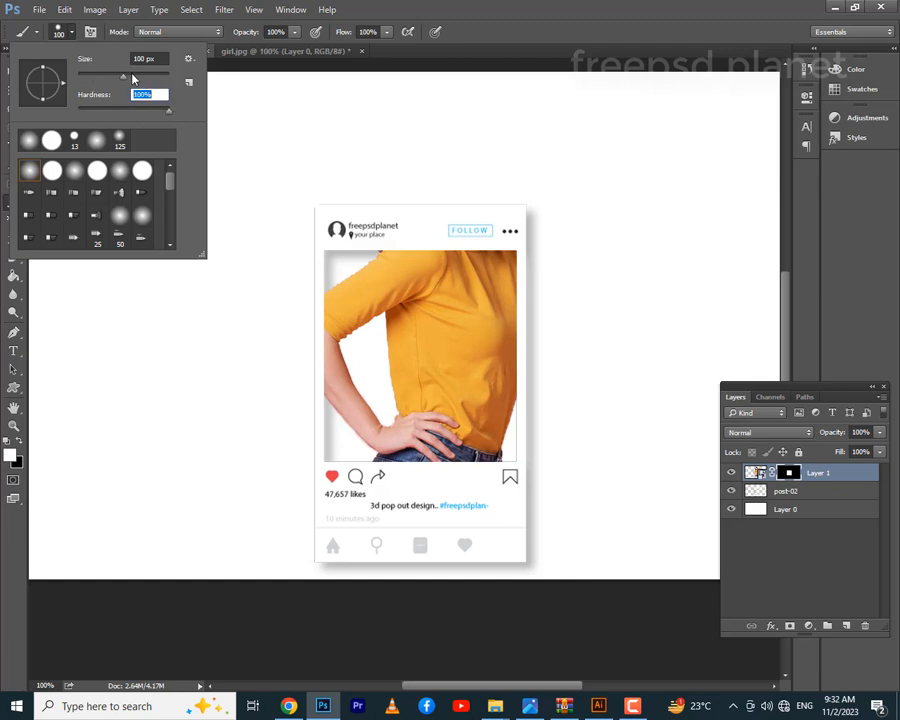
drag(133, 78, 100, 85)
key(Return)
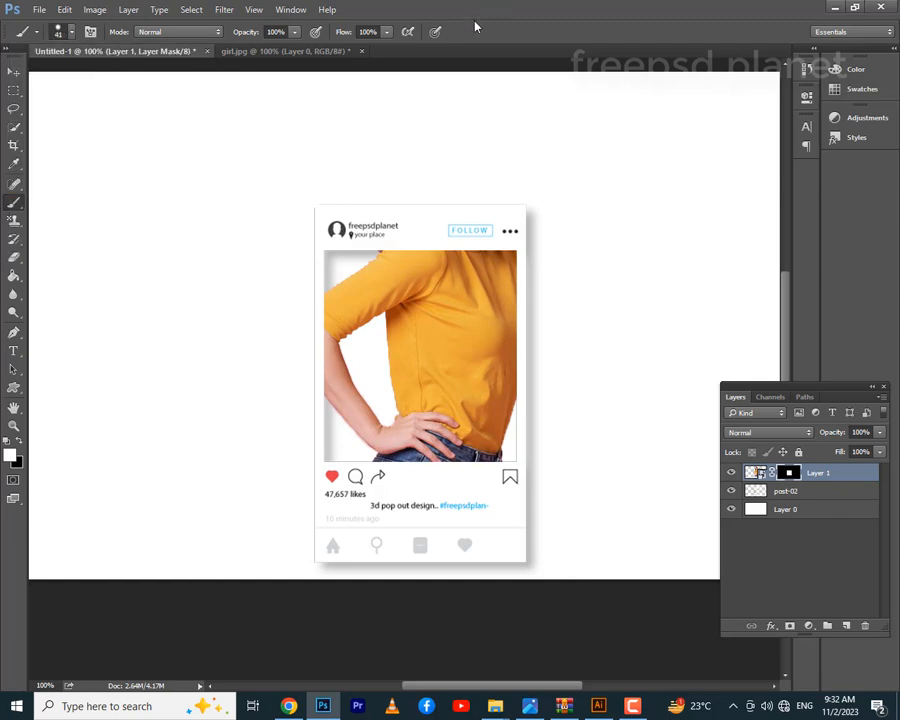
mouse_move(386, 248)
mouse_down()
mouse_move(442, 158)
mouse_move(388, 230)
mouse_move(385, 288)
mouse_move(409, 167)
mouse_move(480, 122)
mouse_move(431, 124)
mouse_move(399, 147)
mouse_move(456, 100)
mouse_move(404, 112)
mouse_move(385, 211)
mouse_move(464, 118)
mouse_move(493, 142)
mouse_move(440, 186)
mouse_move(435, 180)
mouse_move(501, 143)
mouse_move(444, 204)
mouse_move(421, 253)
mouse_move(530, 158)
mouse_move(463, 248)
mouse_move(463, 236)
mouse_move(565, 166)
mouse_move(542, 299)
mouse_move(549, 183)
mouse_move(514, 243)
mouse_move(509, 223)
mouse_move(496, 250)
mouse_move(489, 217)
mouse_move(540, 328)
mouse_move(576, 318)
mouse_move(529, 318)
mouse_move(554, 272)
mouse_move(552, 218)
mouse_move(568, 344)
mouse_move(556, 368)
mouse_move(506, 320)
mouse_move(542, 360)
mouse_move(528, 364)
mouse_move(491, 341)
mouse_move(533, 408)
mouse_up()
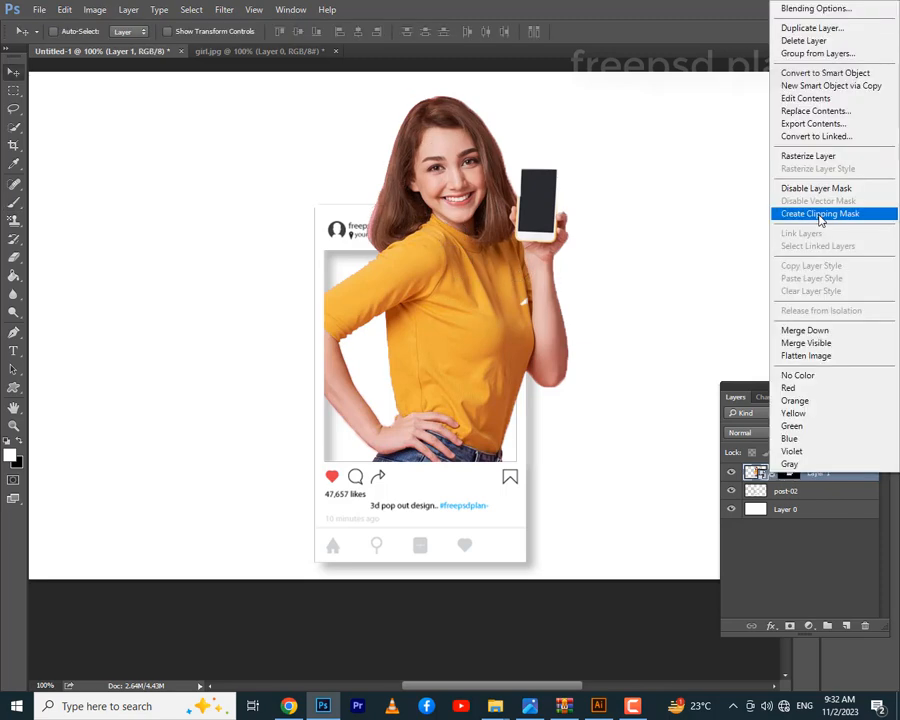
Convert the masked Layer 1 to a smart object
click(828, 548)
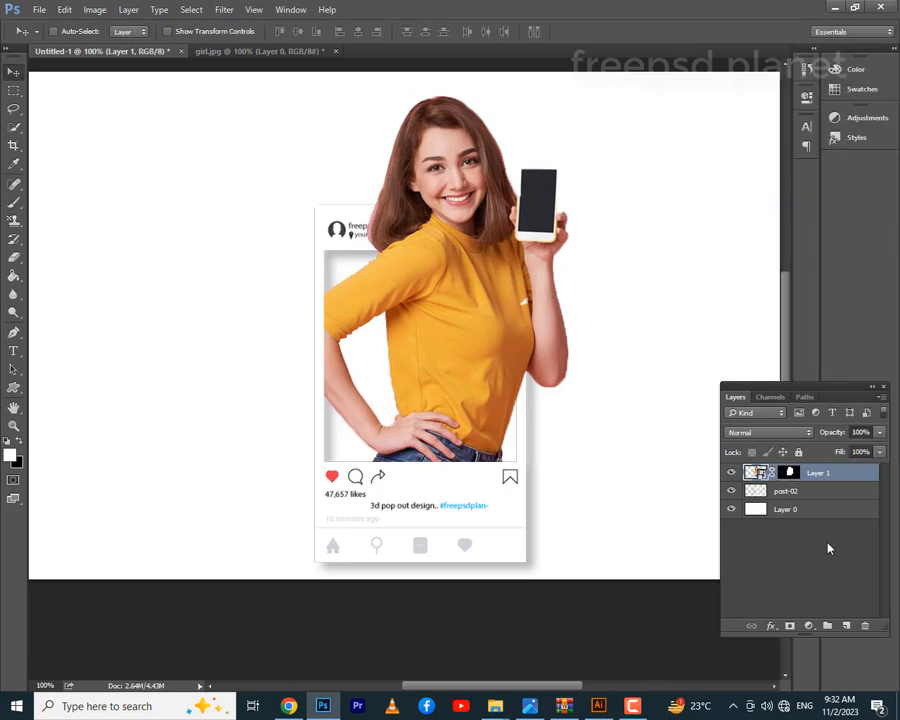
right_click(828, 478)
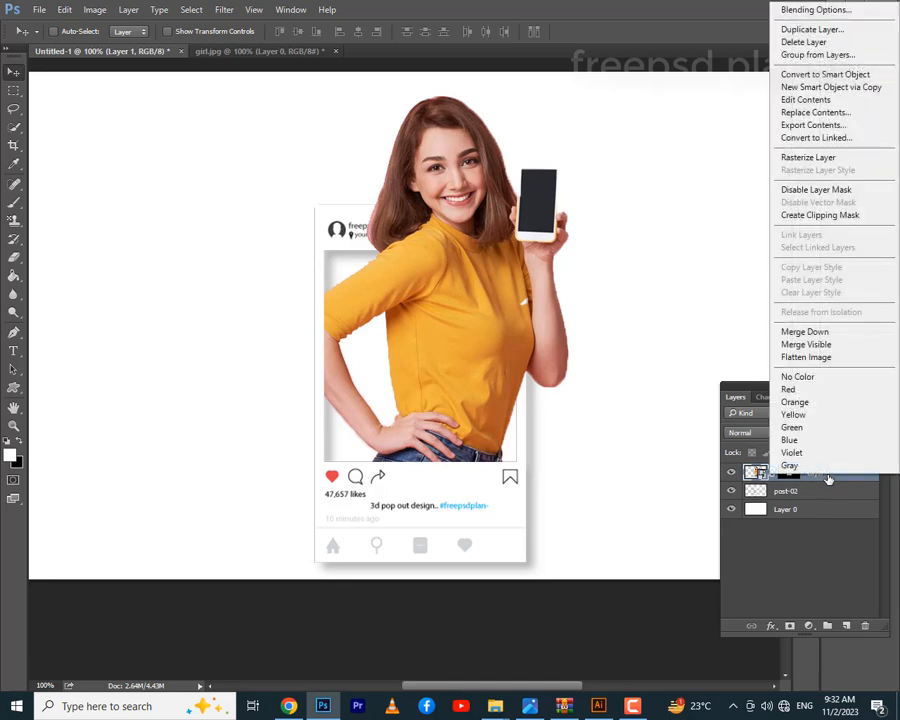
click(831, 75)
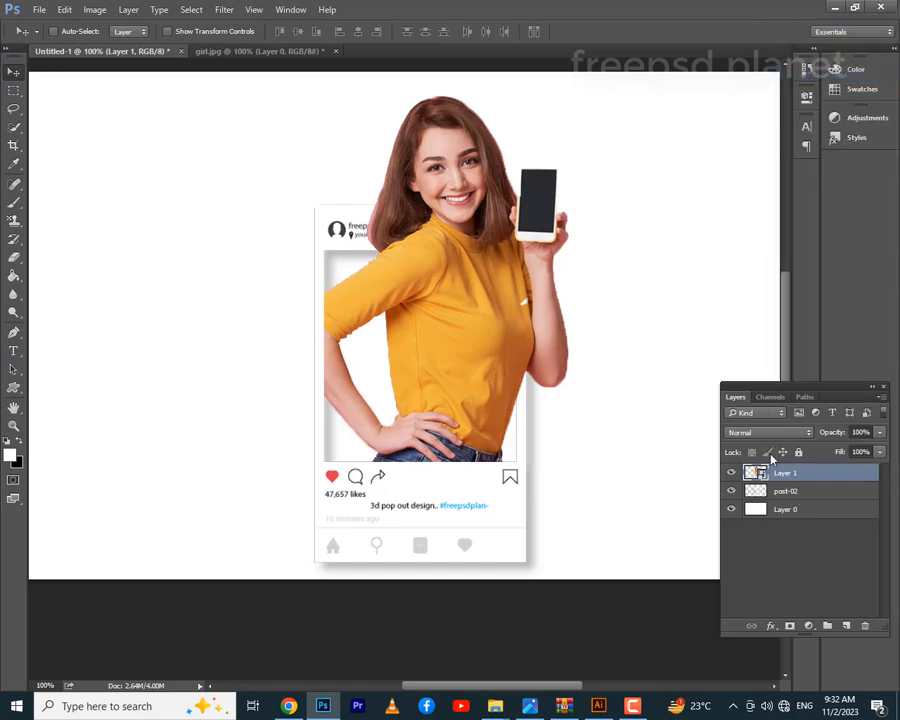
Open the female doctor with clipboard photo from the Music folder as a separate Photoshop document
click(255, 51)
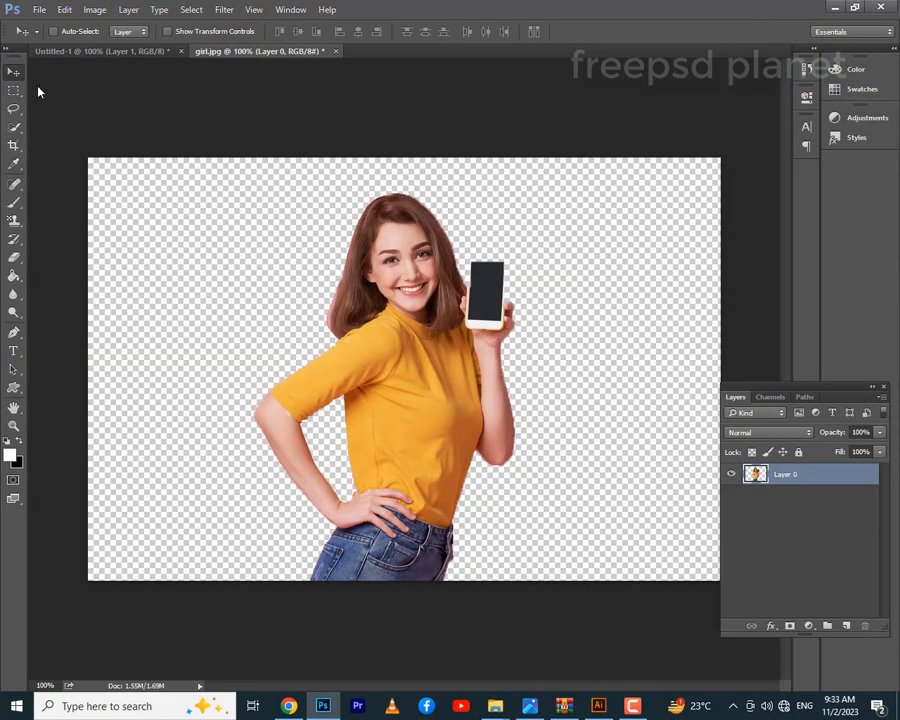
mouse_move(495, 706)
click(427, 628)
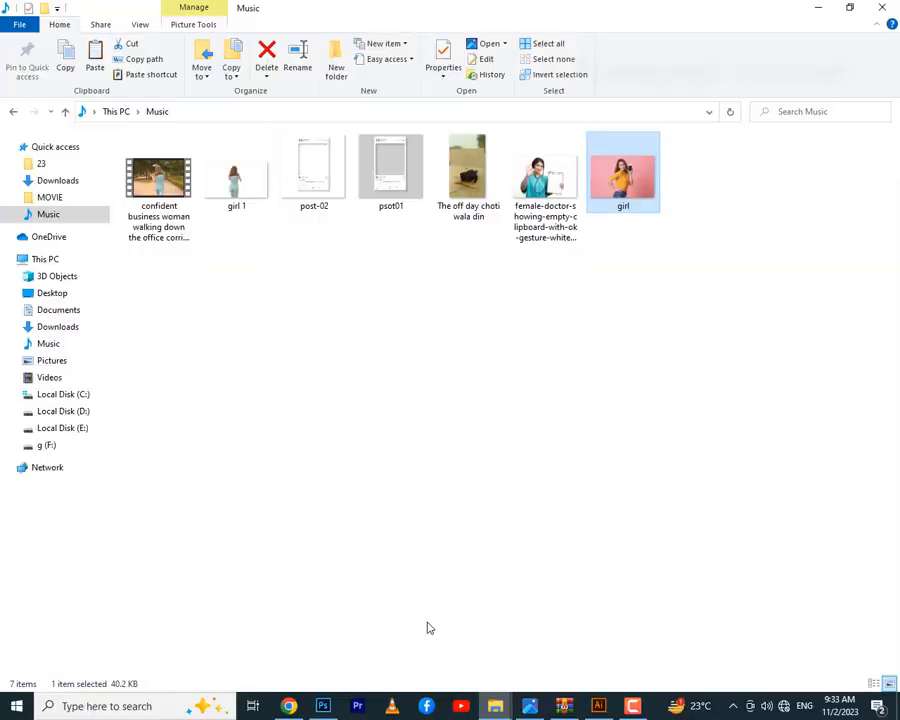
drag(535, 172, 562, 8)
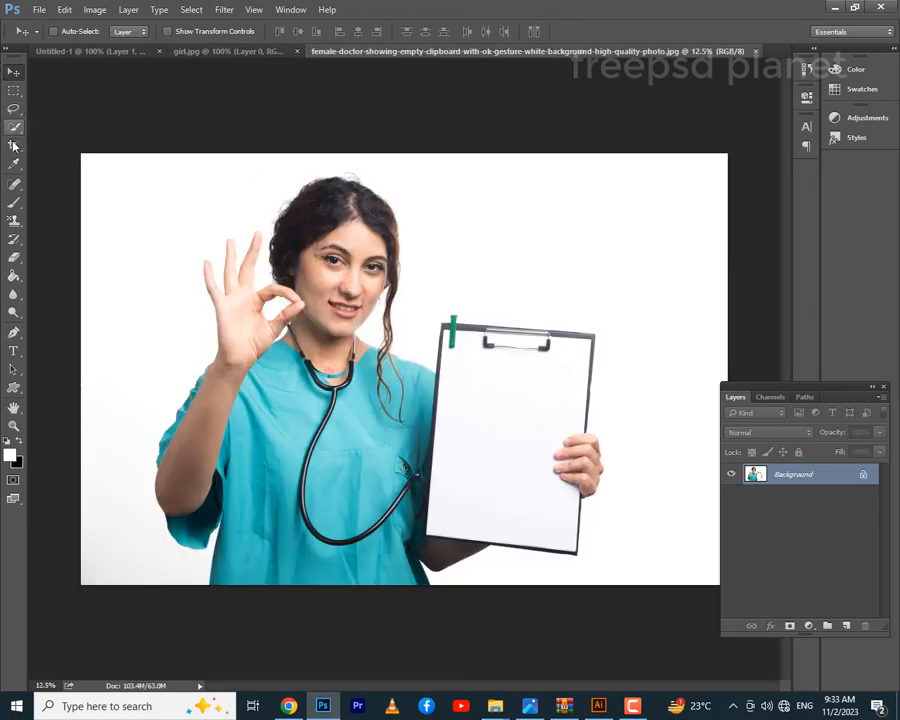
Select the white background around the doctor and clipboard with the Quick Selection tool
click(14, 188)
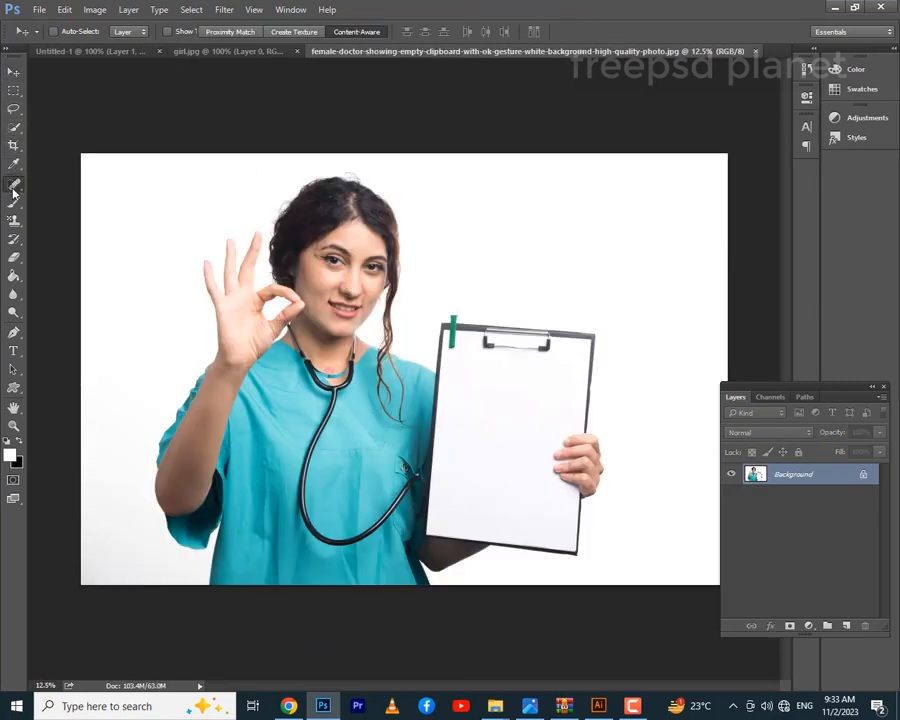
right_click(14, 127)
click(75, 141)
click(157, 222)
key(ctrl+plus)
key(ctrl+plus)
key(ctrl+plus)
key(ctrl+plus)
key(shift+w)
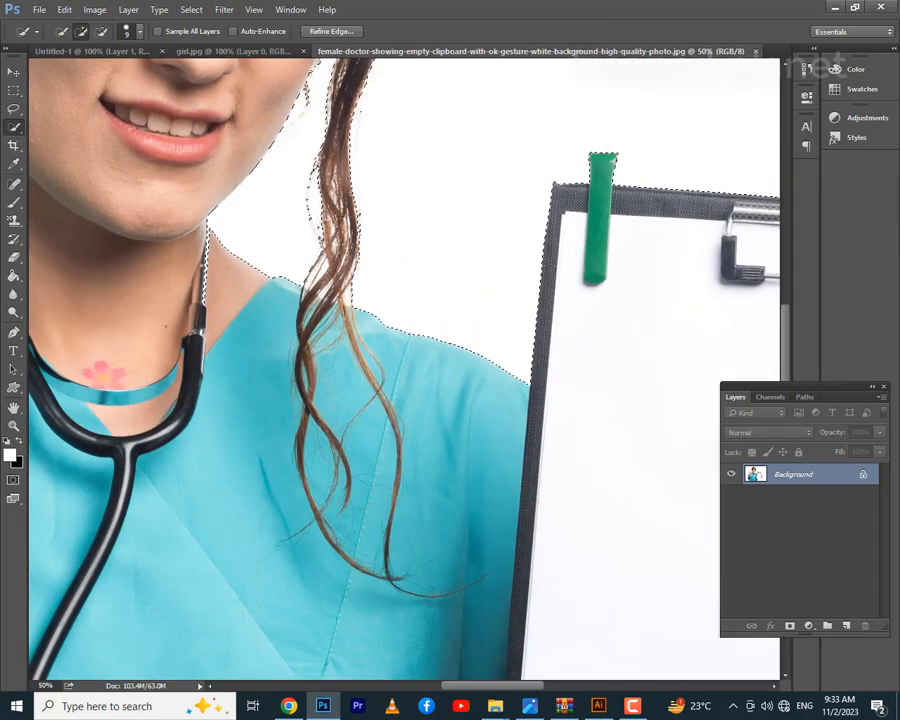
Unlock the doctor photo's Background layer, delete the selected white background and clear the selection
key(ctrl+minus)
key(ctrl+minus)
key(ctrl+minus)
key(ctrl+minus)
click(863, 474)
key(Delete)
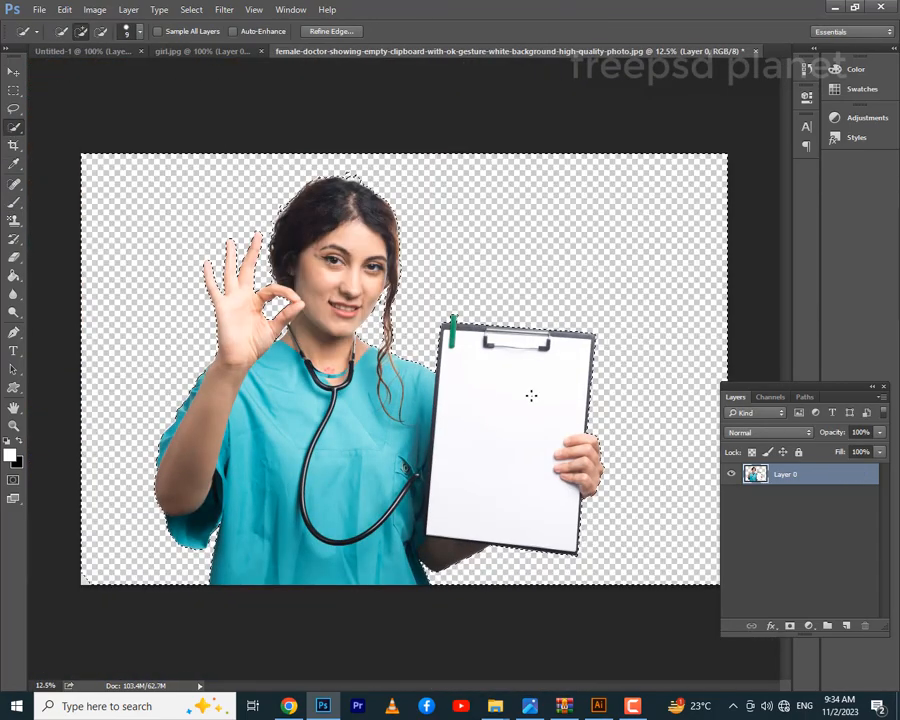
key(ctrl+d)
click(14, 72)
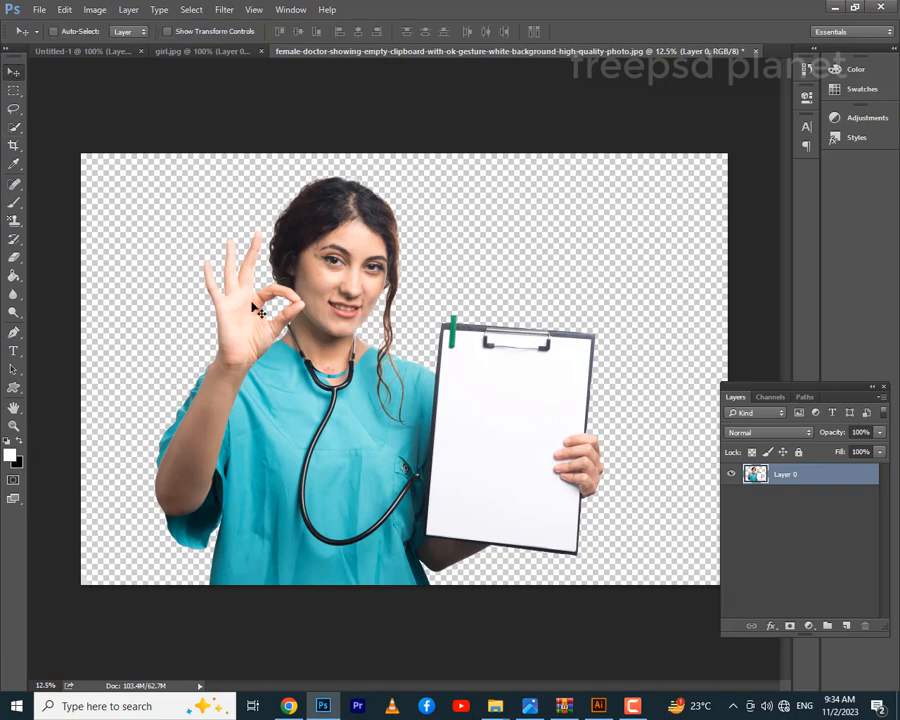
Scale the doctor cutout proportionally down to 23.34% about its centre and apply the transformation
drag(331, 389, 338, 331)
key(ctrl+t)
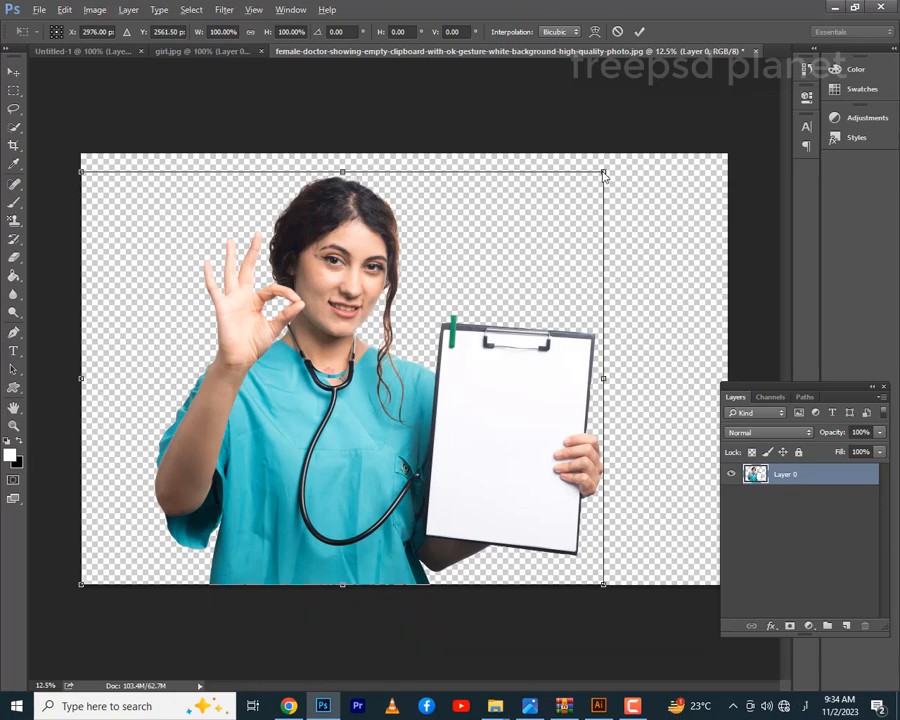
drag(600, 174, 436, 377)
click(14, 72)
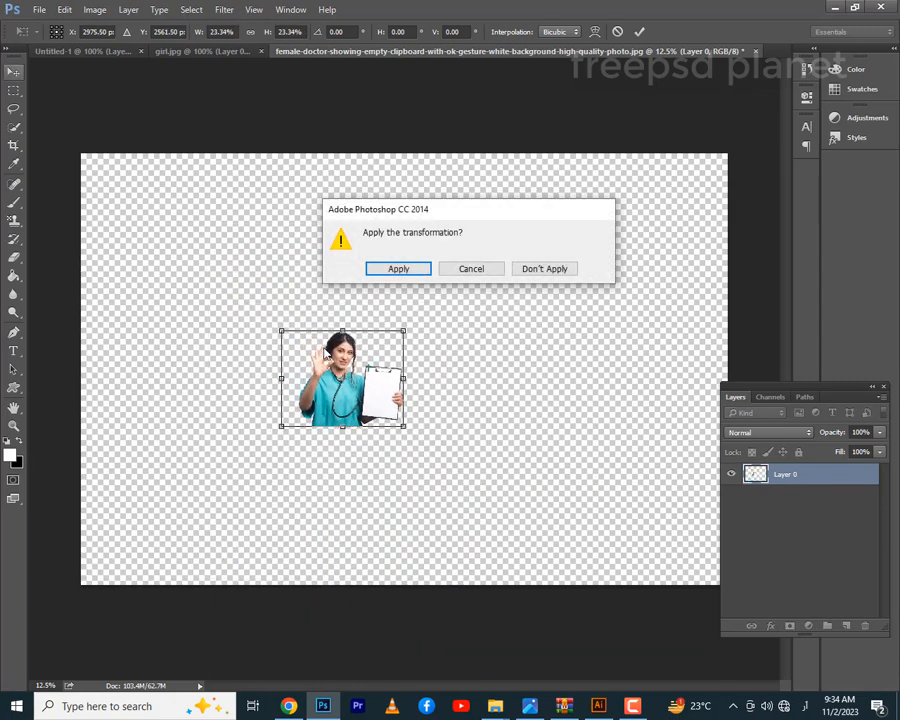
click(397, 269)
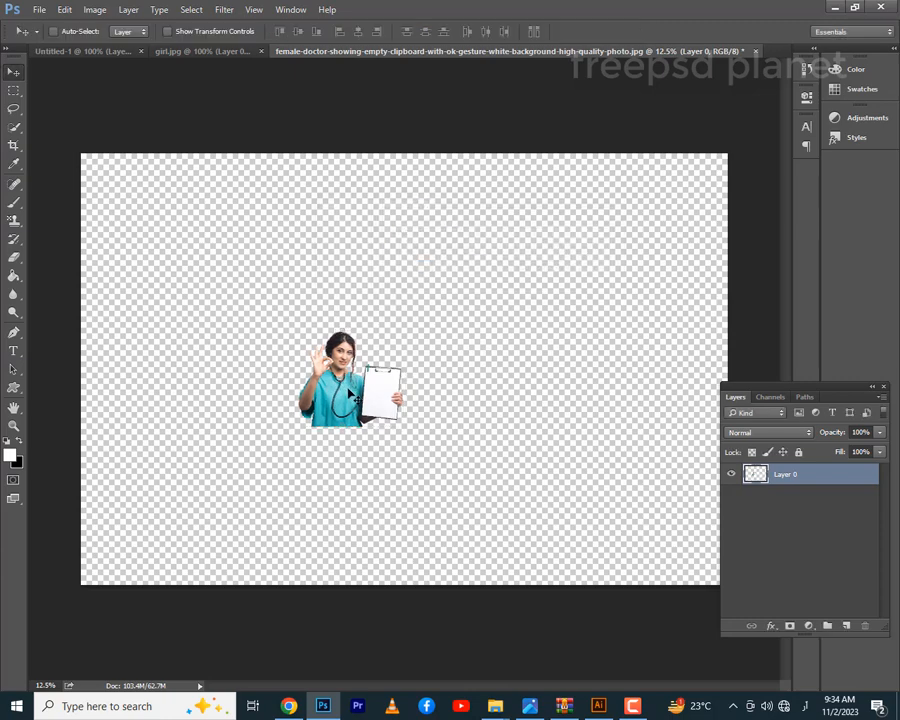
Bring the doctor cutout into Untitled-1 and scale it down so she stands over the phone in the woman's hand
drag(345, 378, 495, 493)
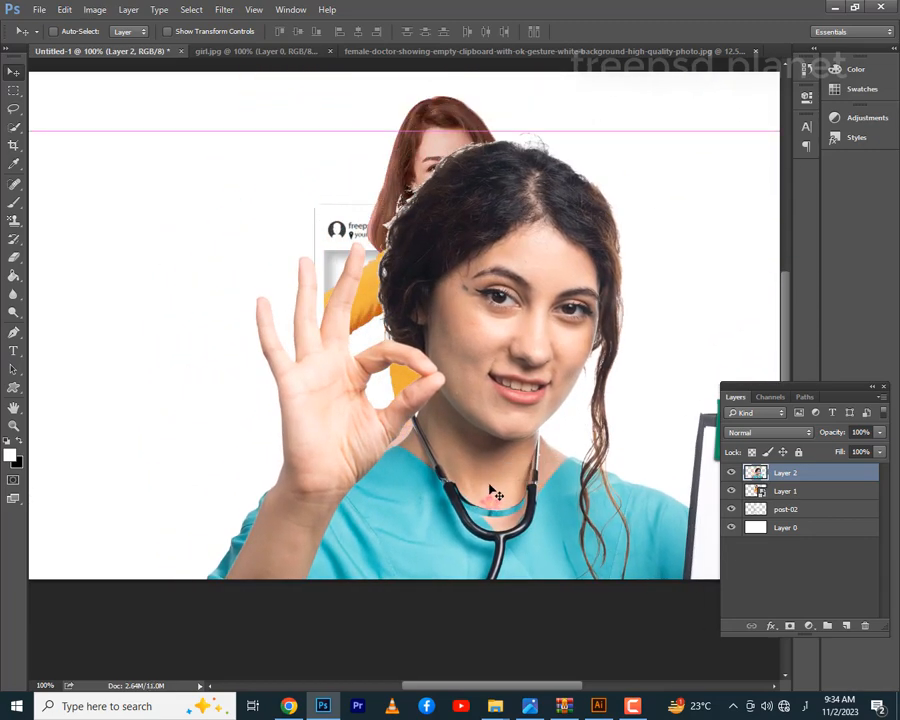
key(ctrl+t)
click(249, 32)
drag(200, 32, 112, 32)
drag(518, 512, 538, 197)
click(639, 31)
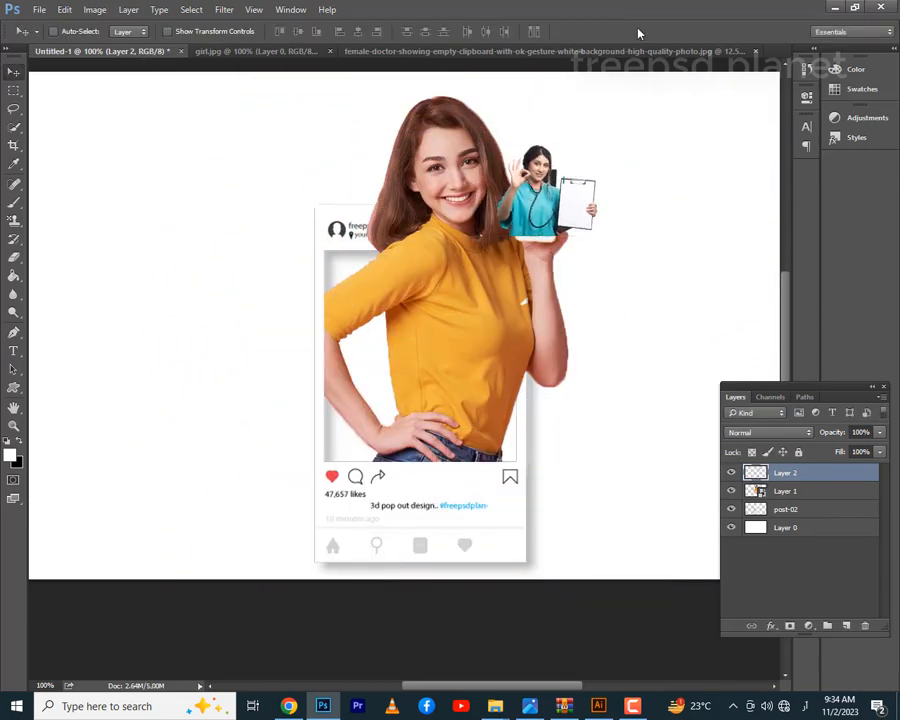
Hide Layer 2 and select the phone's dark screen on Layer 1 with the Quick Selection tool
key(ctrl+plus)
right_click(775, 473)
click(752, 180)
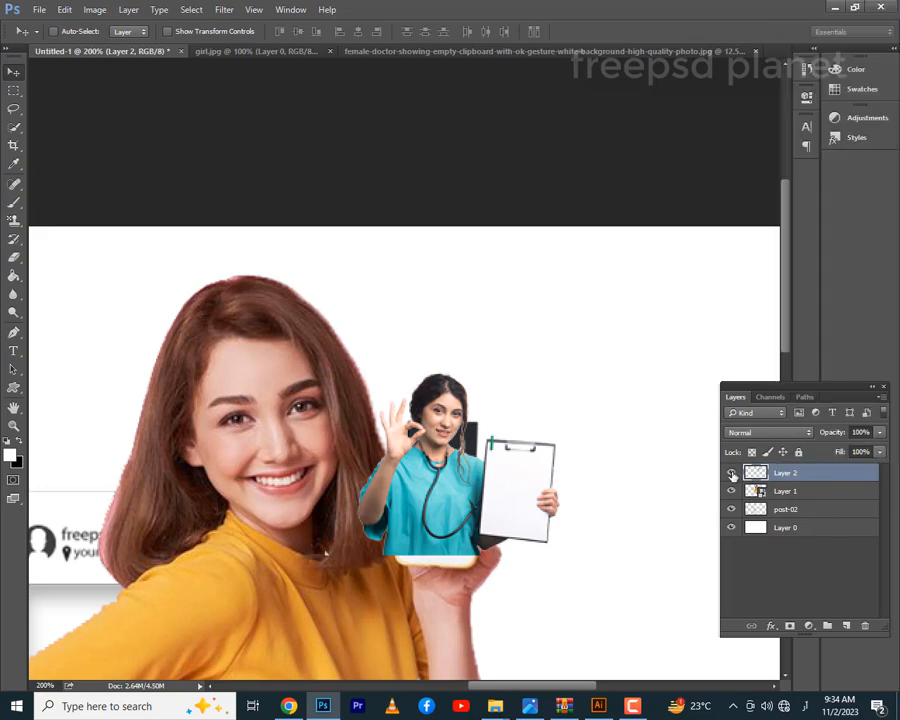
click(731, 476)
click(779, 493)
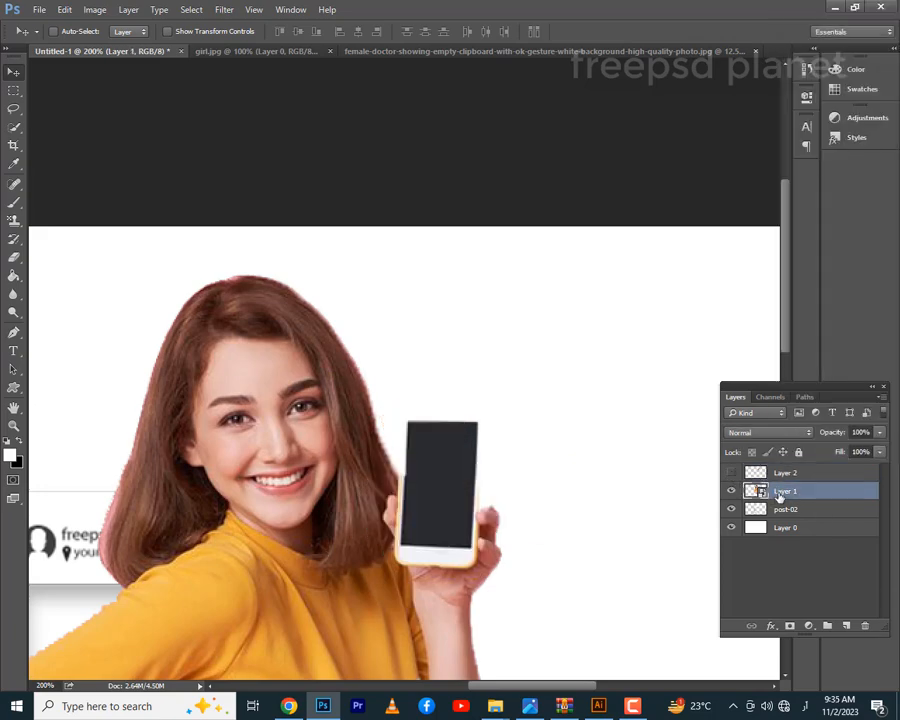
click(13, 127)
click(446, 464)
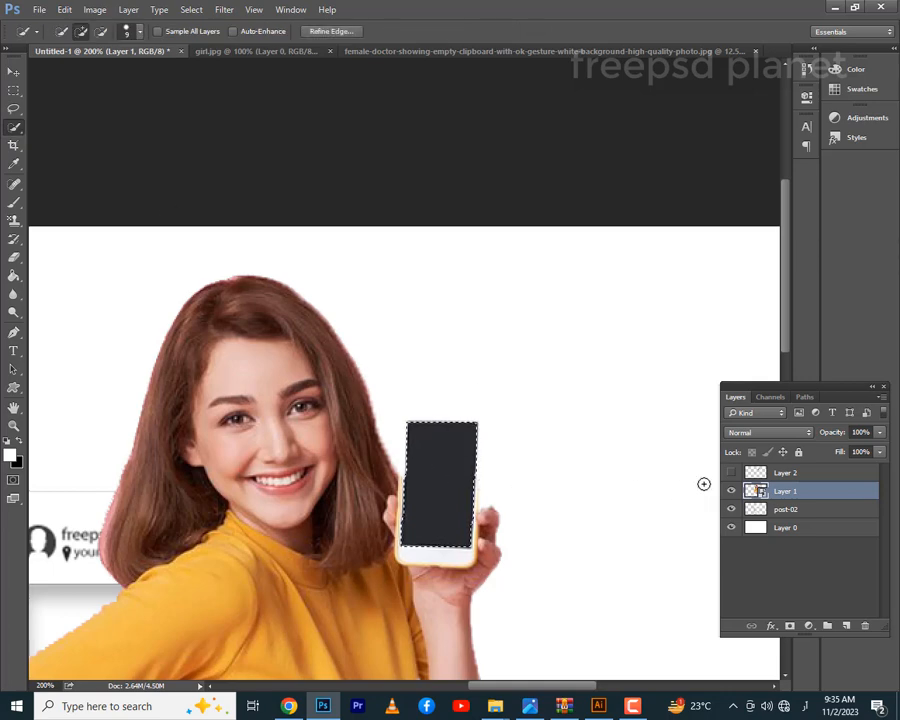
Show Layer 2 with the doctor and add a layer mask to it from the phone screen selection
click(750, 474)
click(731, 474)
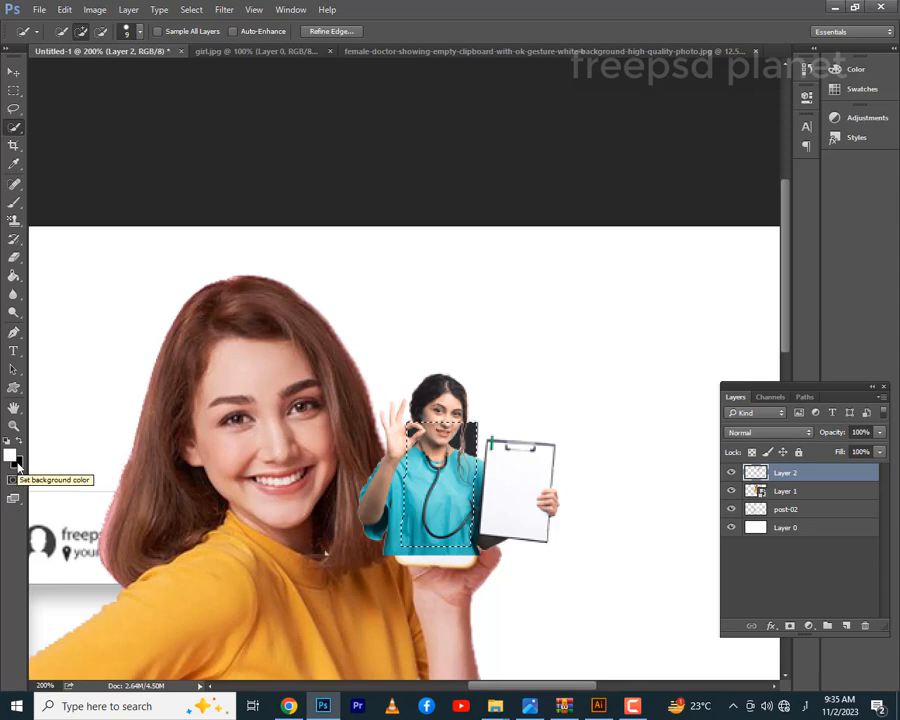
click(788, 627)
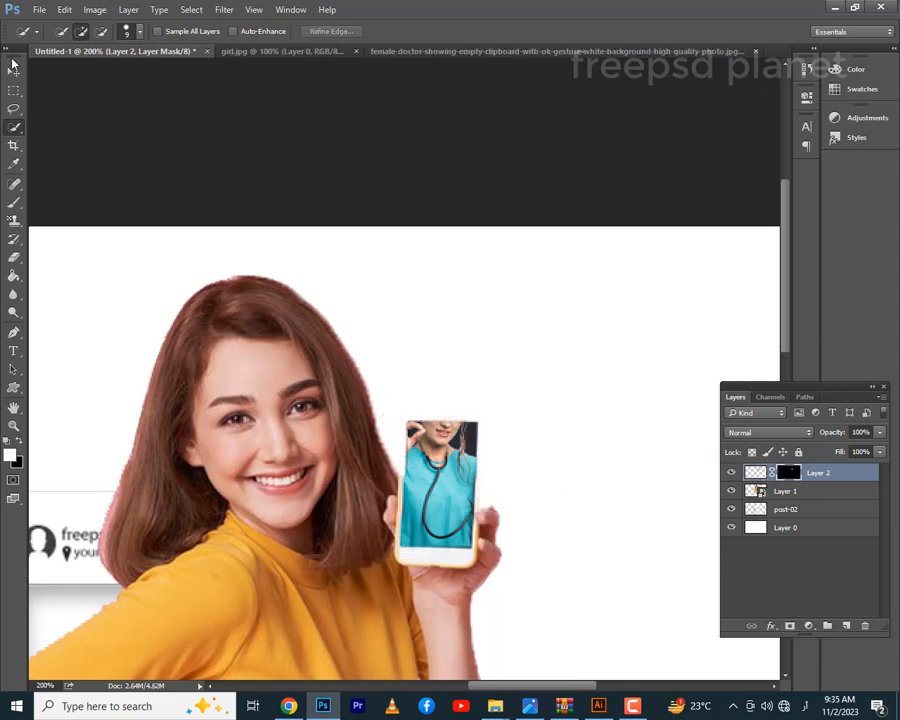
Paint white on Layer 2's mask with a 41 px, 100% hardness brush to reveal the doctor's head and clipboard outside the phone
click(14, 202)
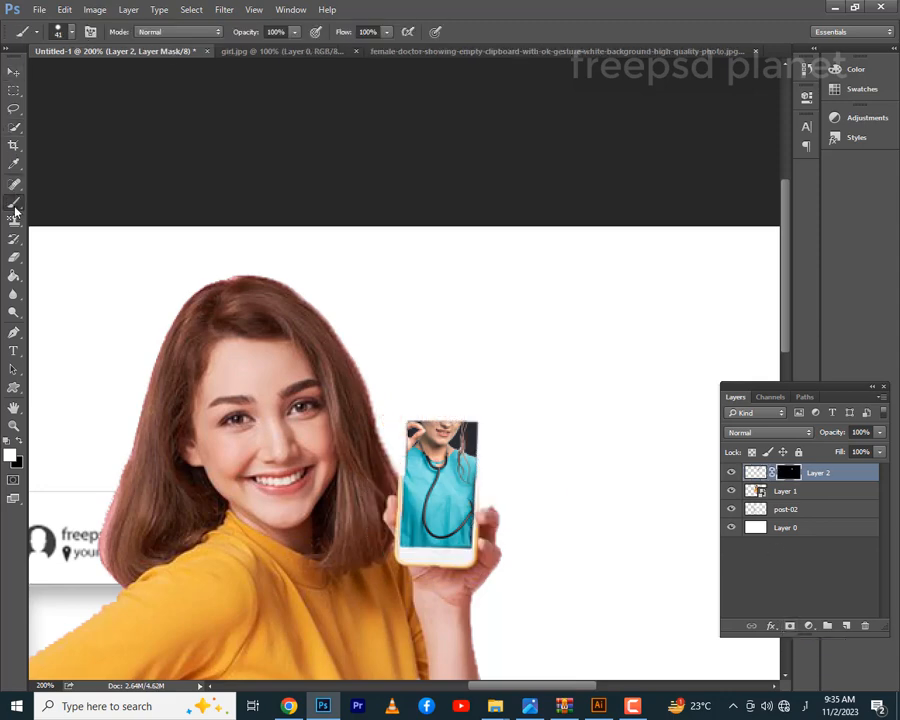
click(72, 33)
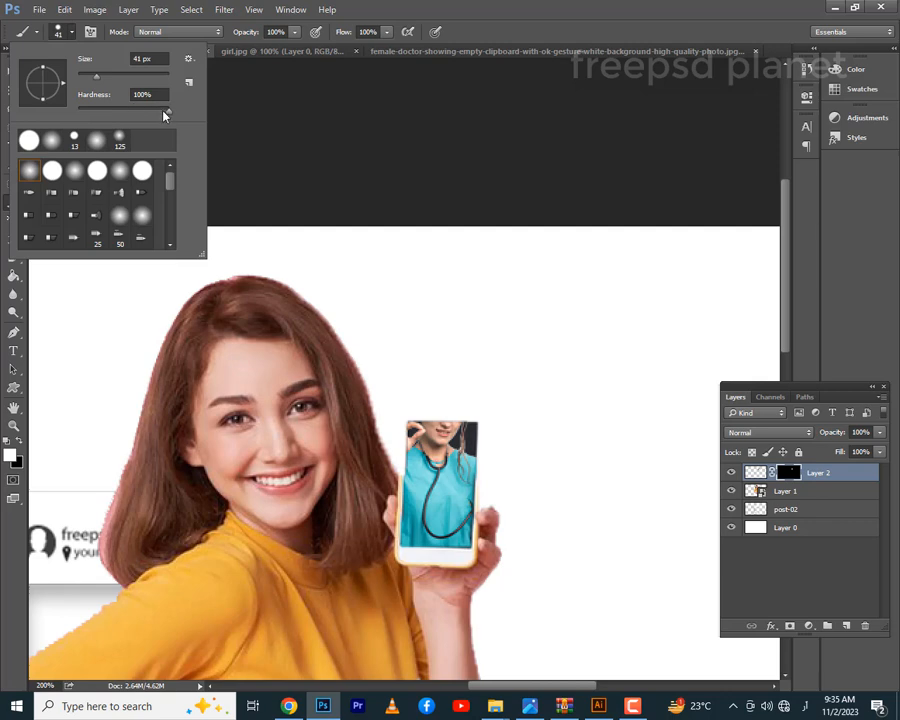
click(166, 116)
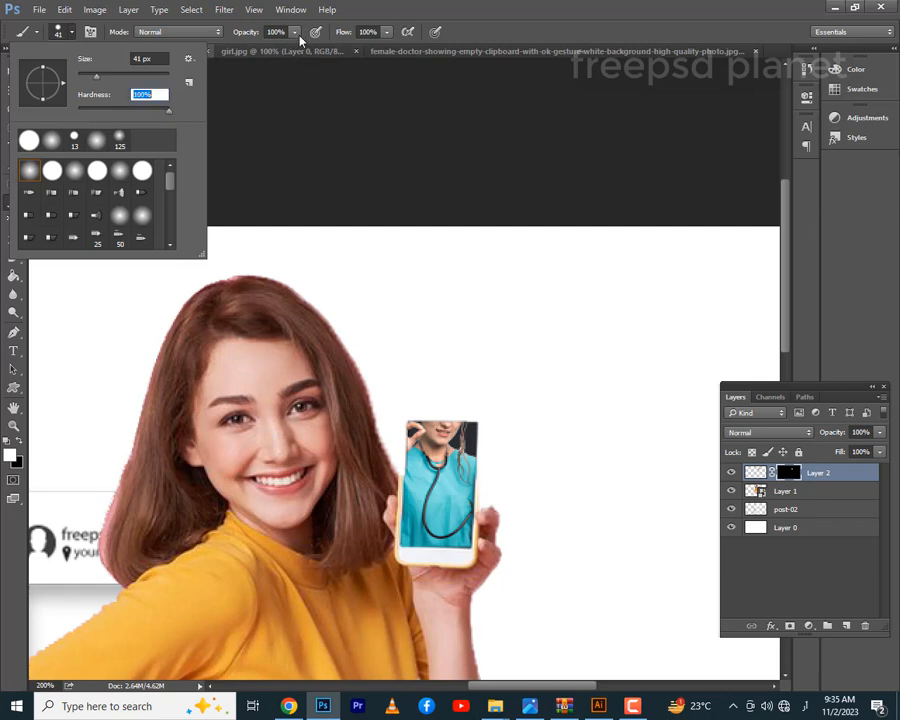
click(436, 424)
drag(436, 424, 438, 372)
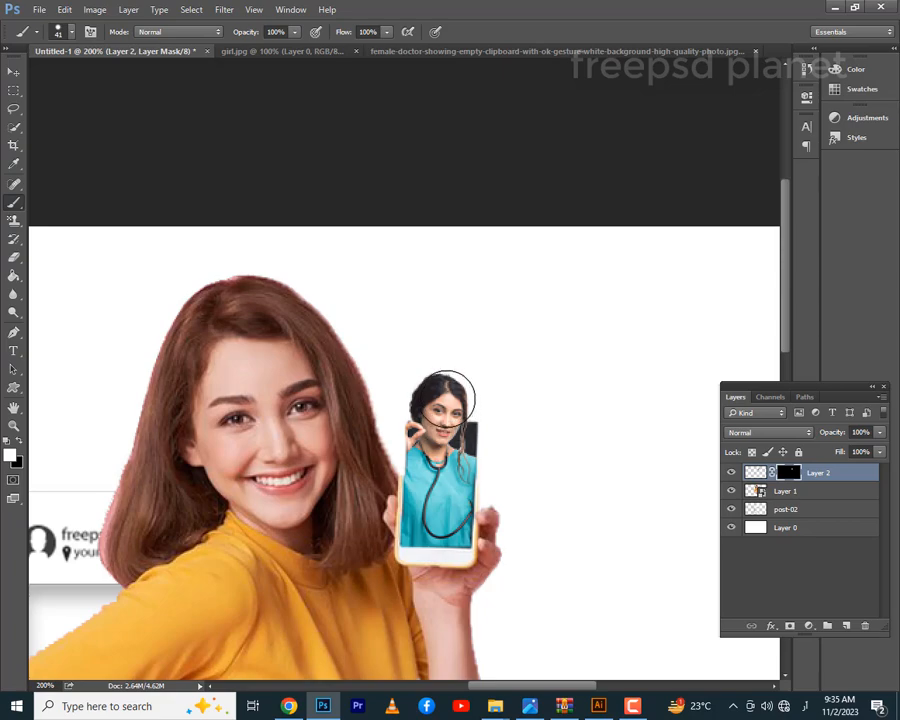
mouse_move(450, 360)
mouse_down()
mouse_move(485, 467)
mouse_move(493, 476)
mouse_move(515, 440)
mouse_move(527, 458)
mouse_move(499, 516)
mouse_move(528, 534)
mouse_up()
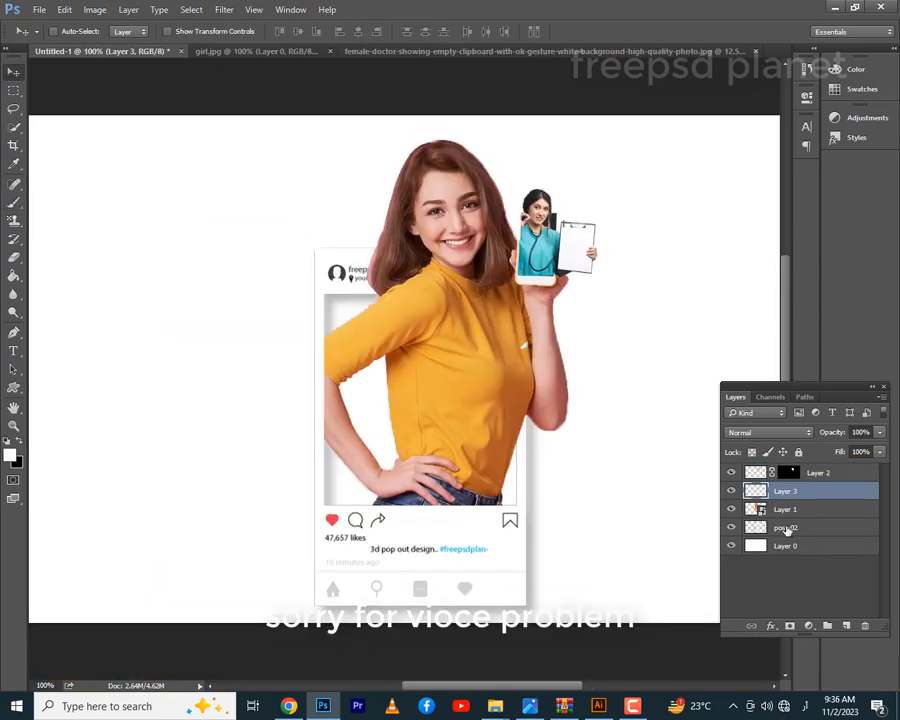
Add a new layer directly above Layer 0 and set up a soft black 41 px brush at 17% opacity
click(788, 547)
click(846, 626)
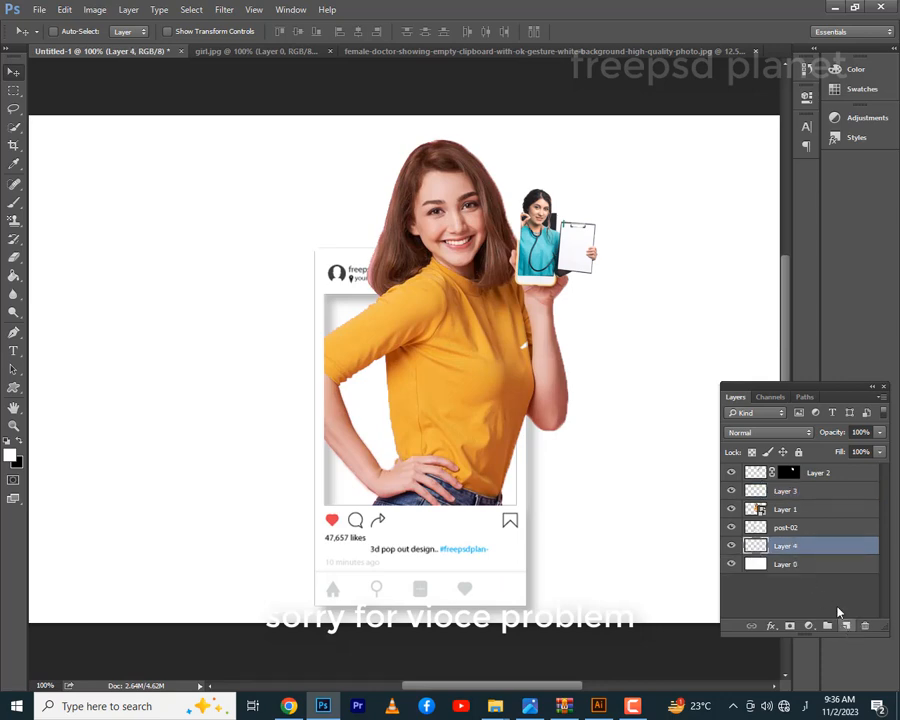
click(19, 441)
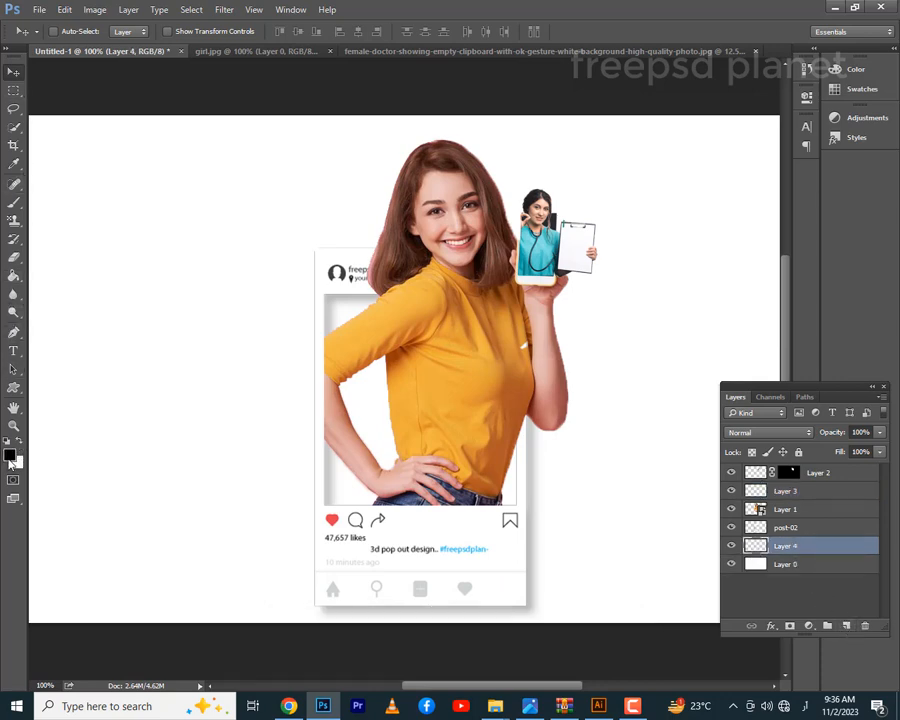
click(13, 204)
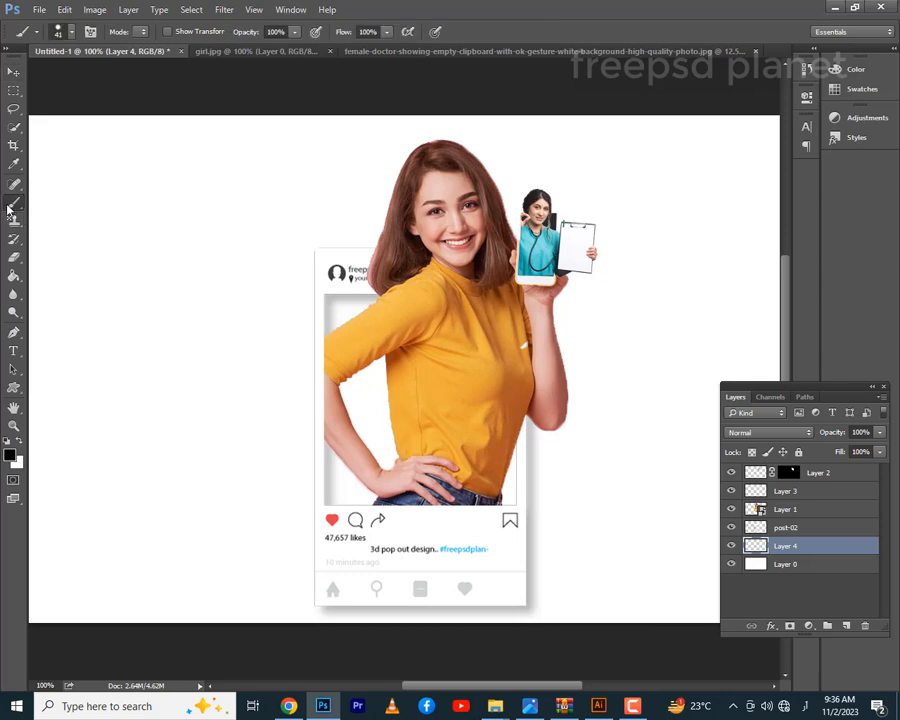
click(60, 33)
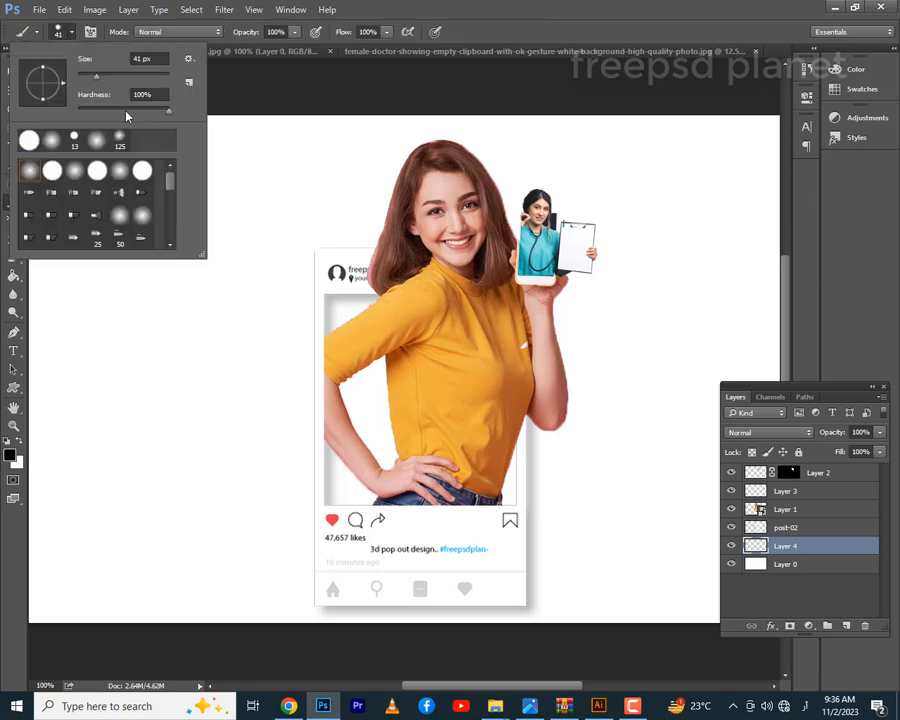
drag(120, 110, 86, 125)
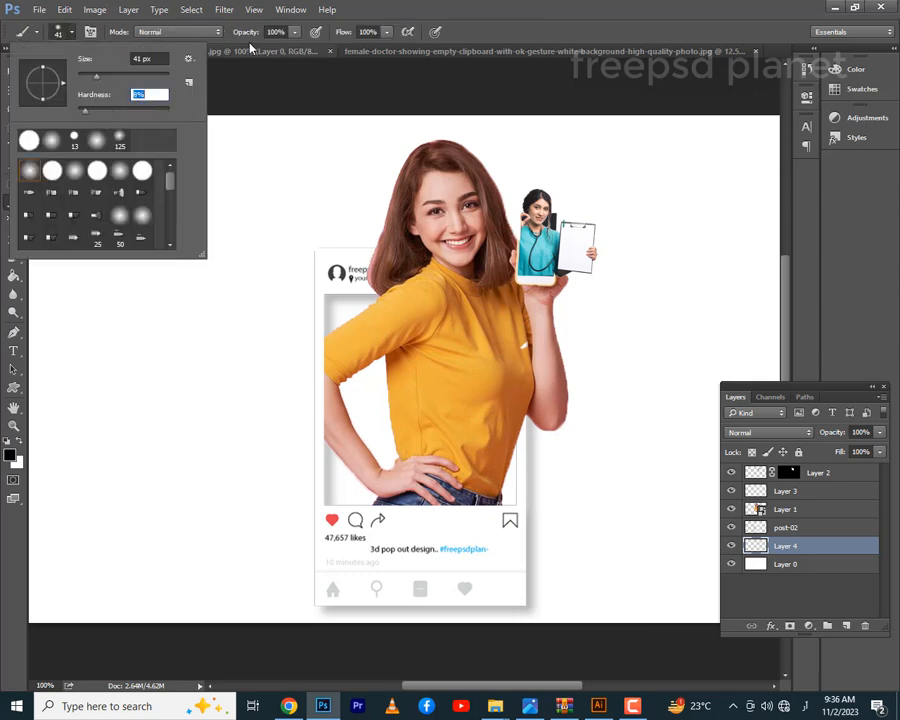
click(294, 33)
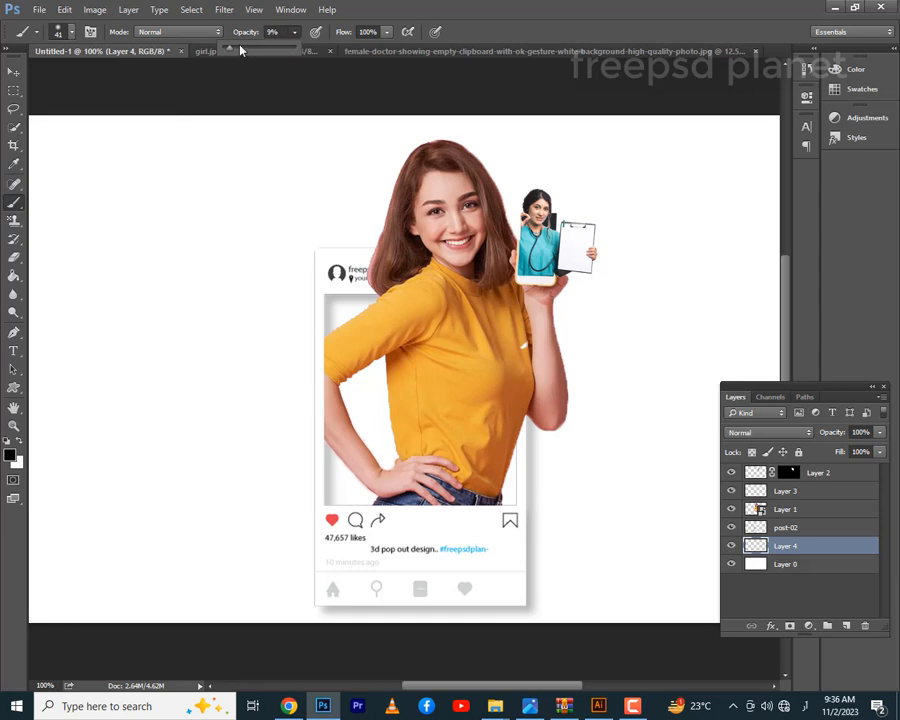
drag(239, 47, 235, 47)
click(537, 4)
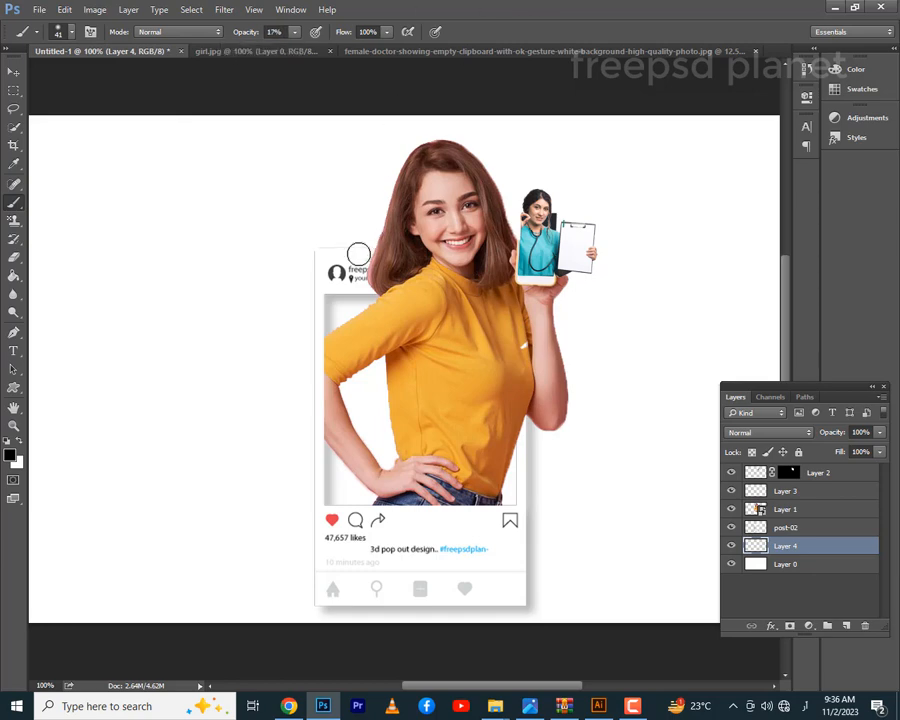
Paint a soft black shadow on Layer 3 along the inner edges of the post frame's picture opening
mouse_move(323, 296)
mouse_down()
mouse_move(321, 506)
mouse_move(332, 320)
mouse_up()
click(778, 494)
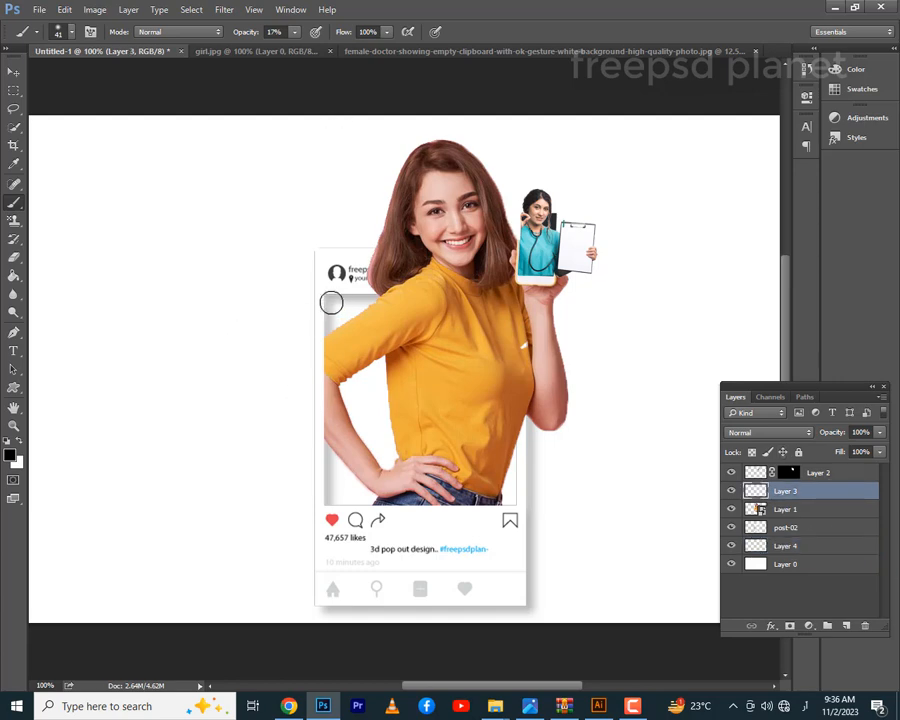
mouse_move(330, 300)
mouse_down()
mouse_move(327, 478)
mouse_move(344, 518)
mouse_move(335, 501)
mouse_move(517, 503)
mouse_up()
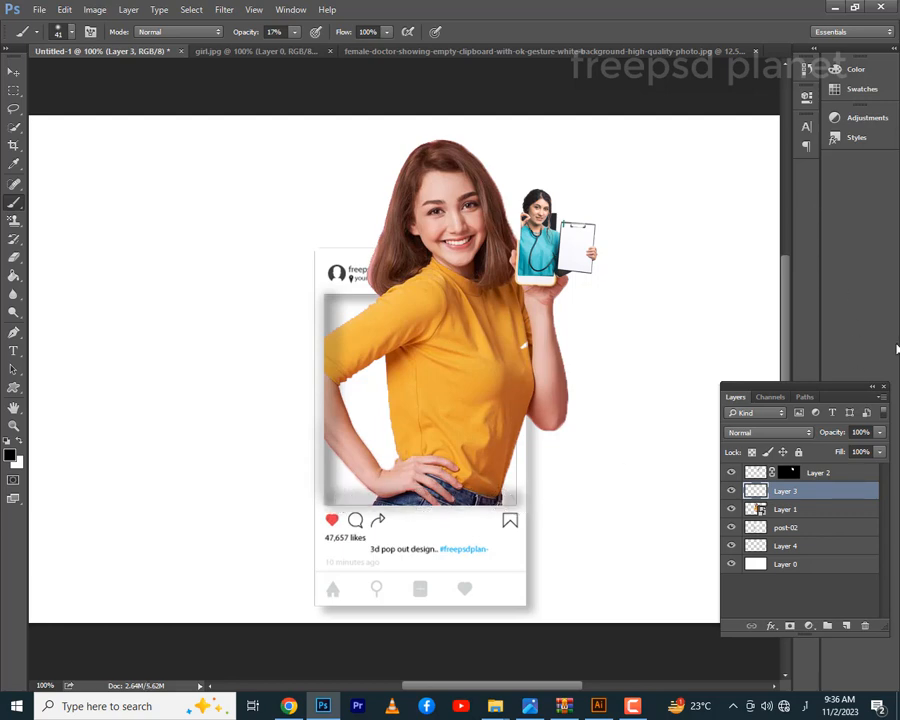
Reduce Layer 3's opacity to 27% to soften the shadow, and collapse the layer list
click(878, 438)
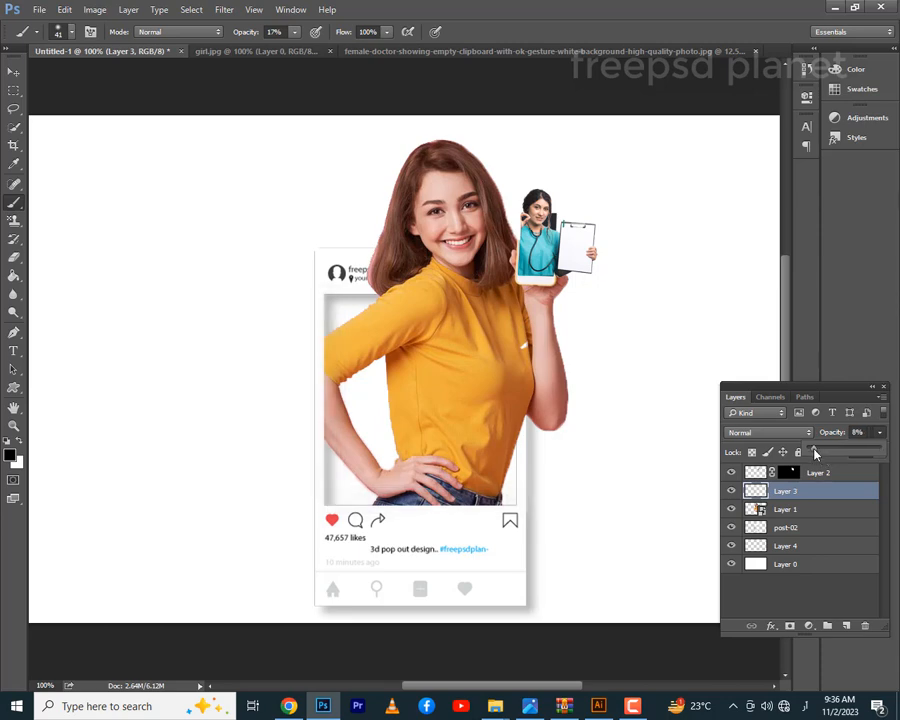
drag(823, 455, 834, 452)
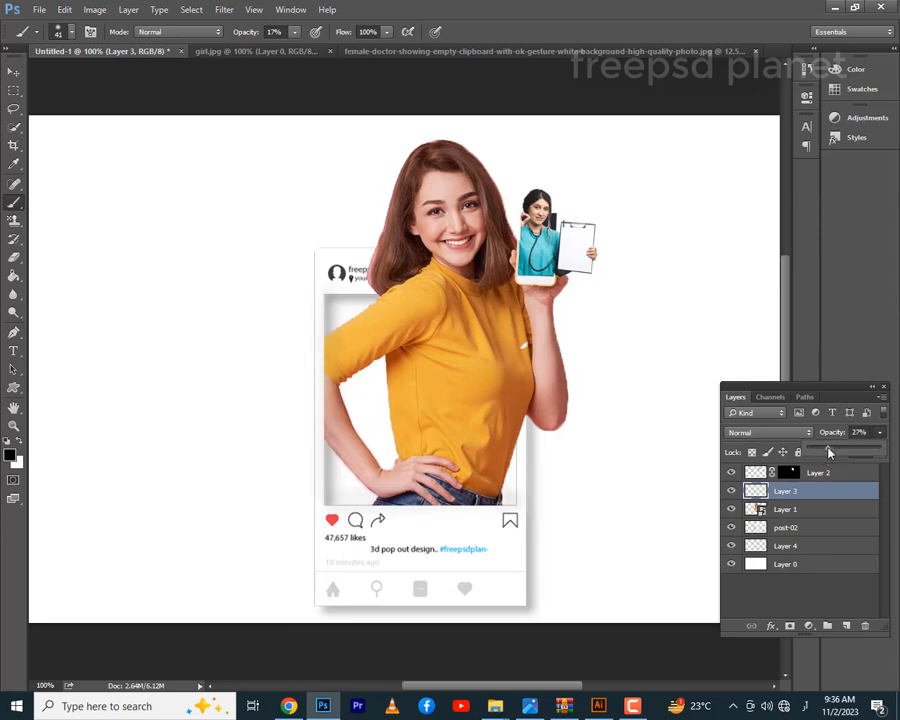
click(874, 388)
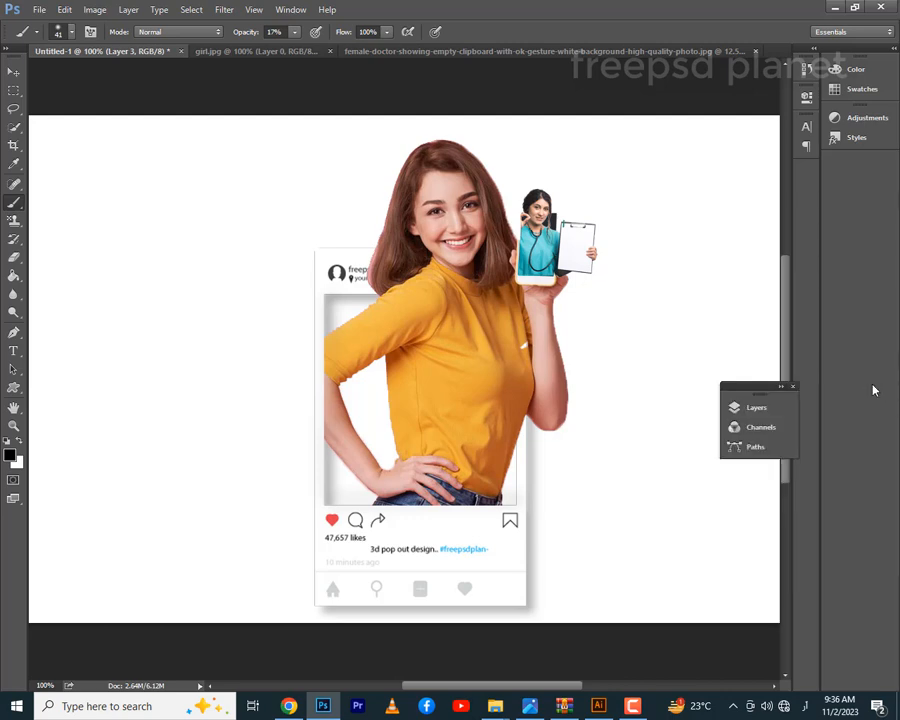
key(ctrl+minus)
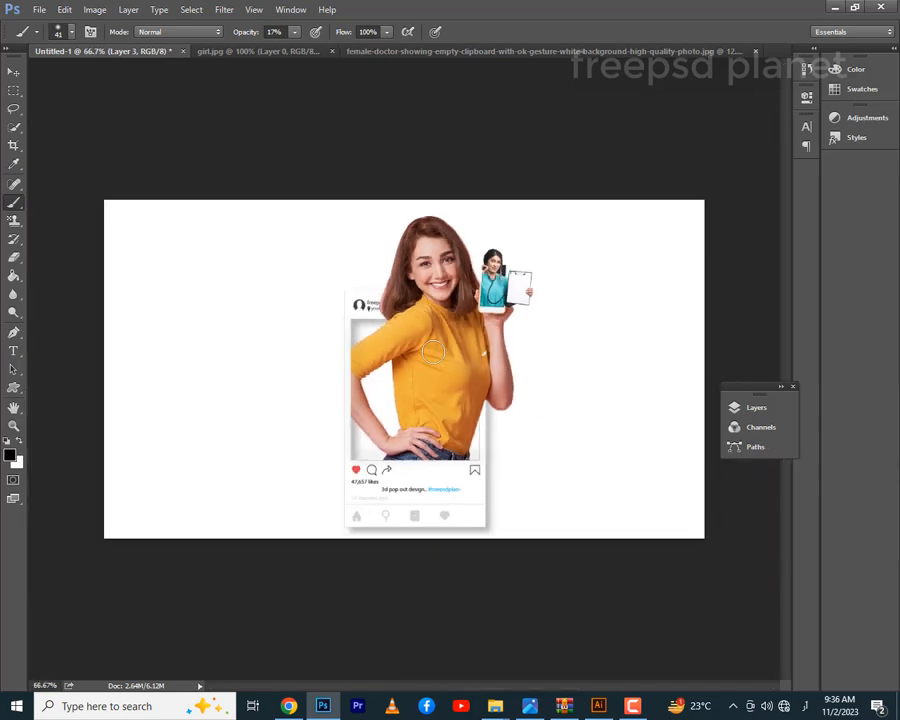
Add a Solid Color fill layer directly above Layer 0 in a light golden yellow with a 48° hue, and collapse the layer list
click(752, 414)
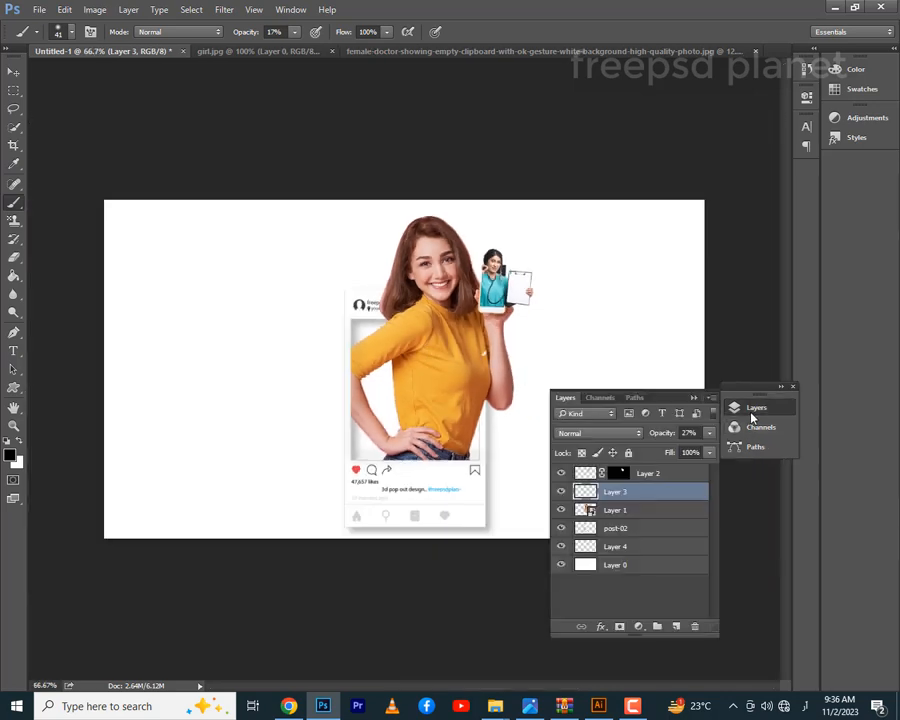
click(621, 566)
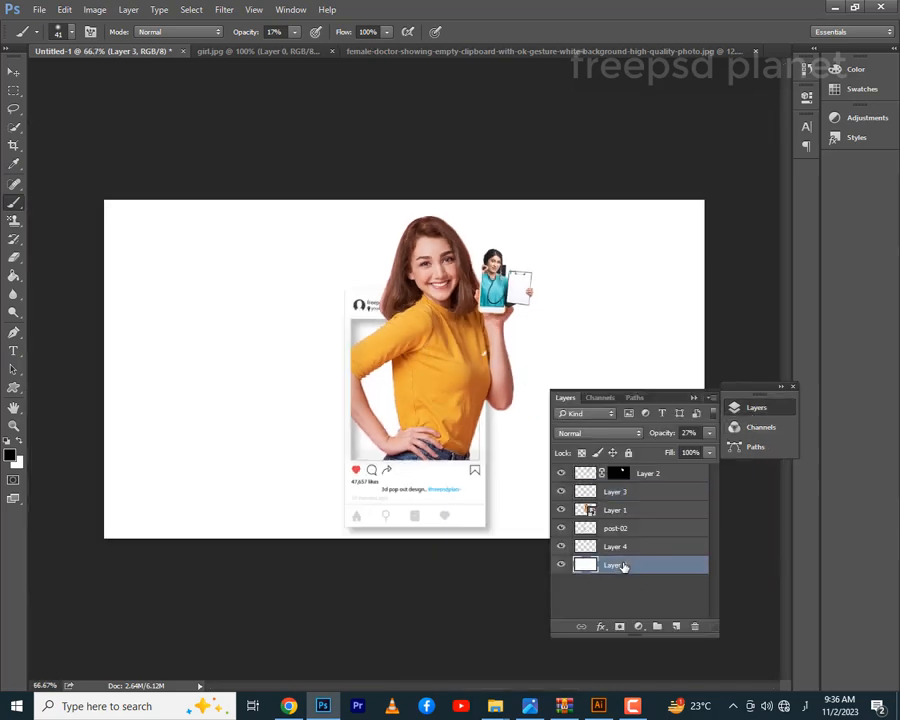
click(631, 628)
click(664, 368)
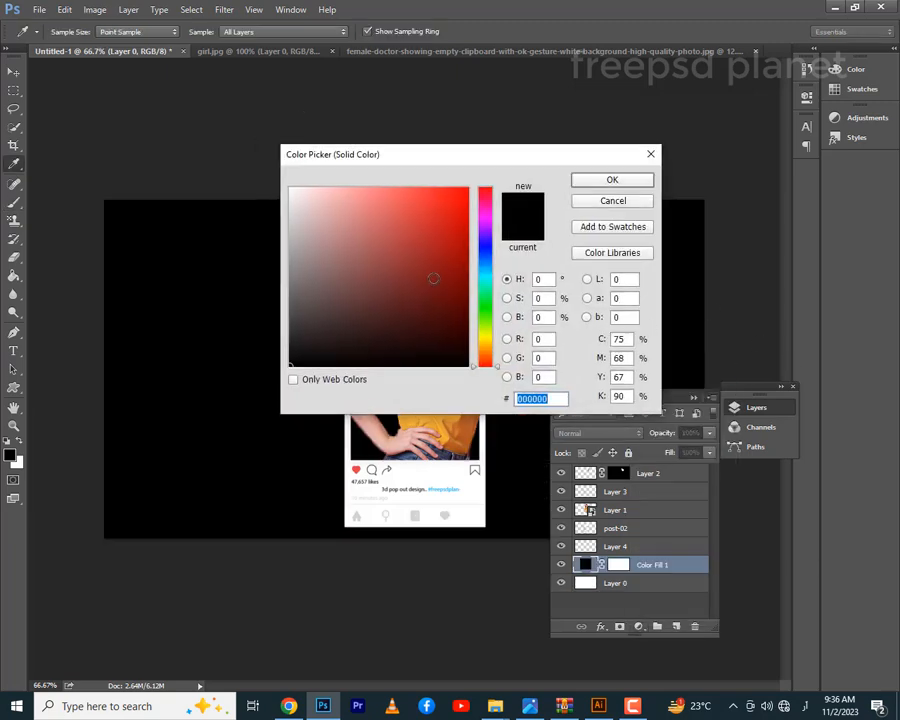
click(485, 343)
click(460, 215)
click(440, 190)
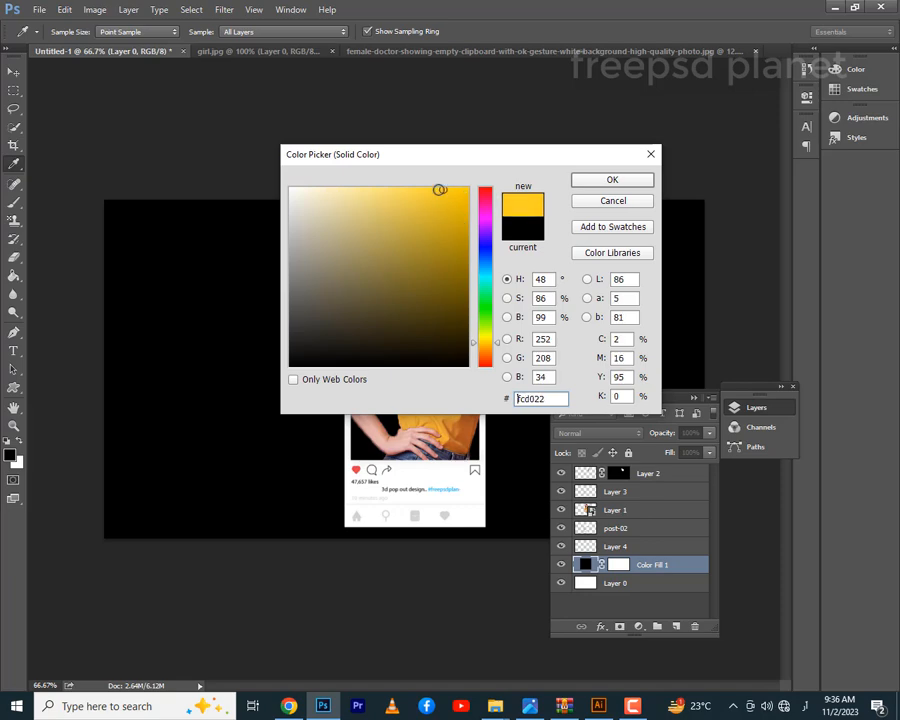
drag(440, 190, 409, 189)
click(611, 181)
key(b)
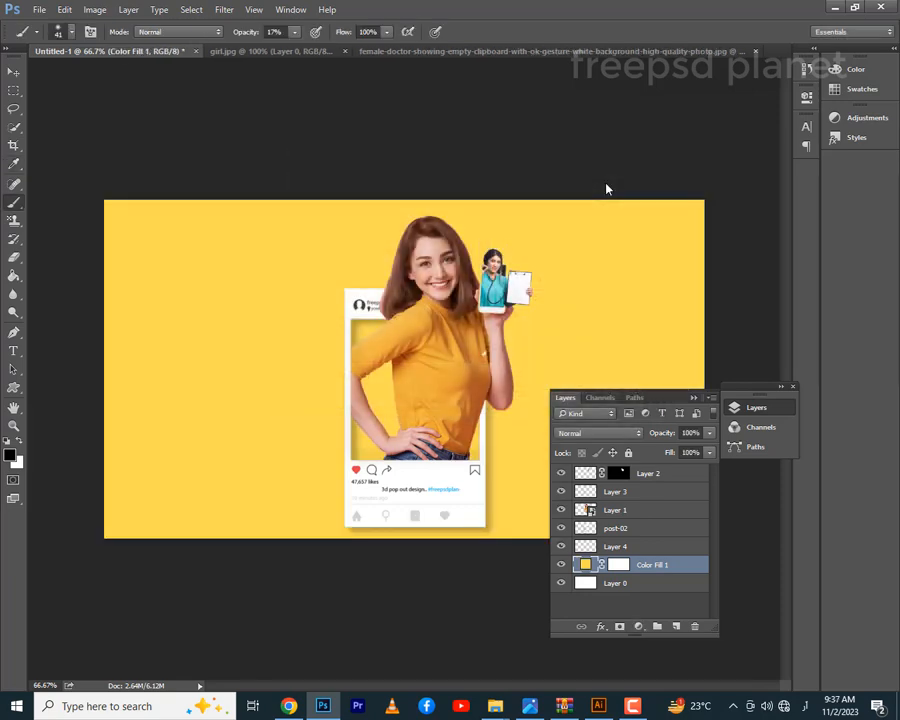
click(693, 397)
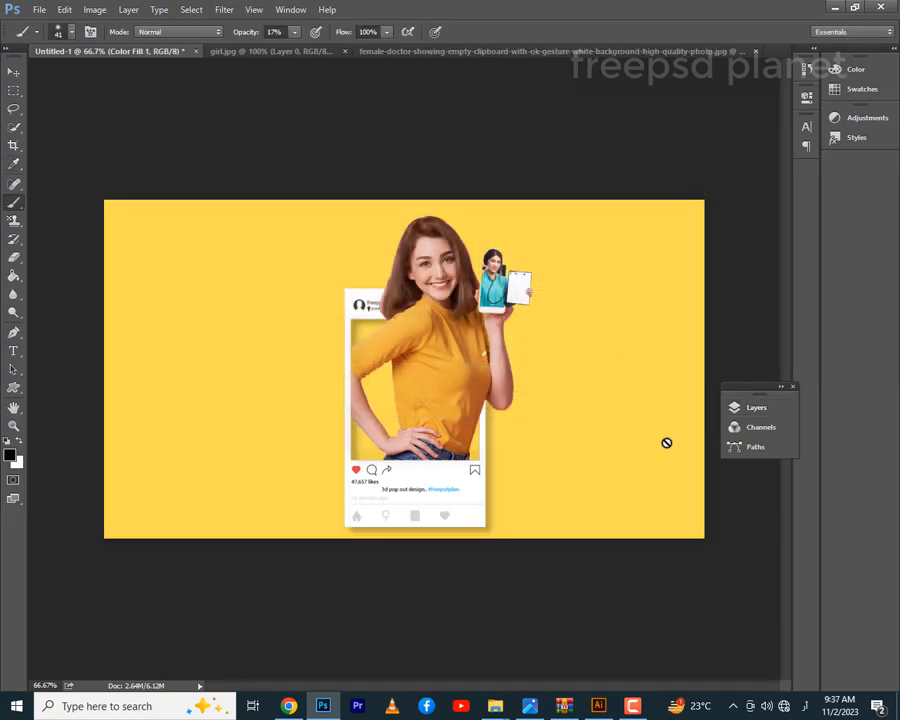